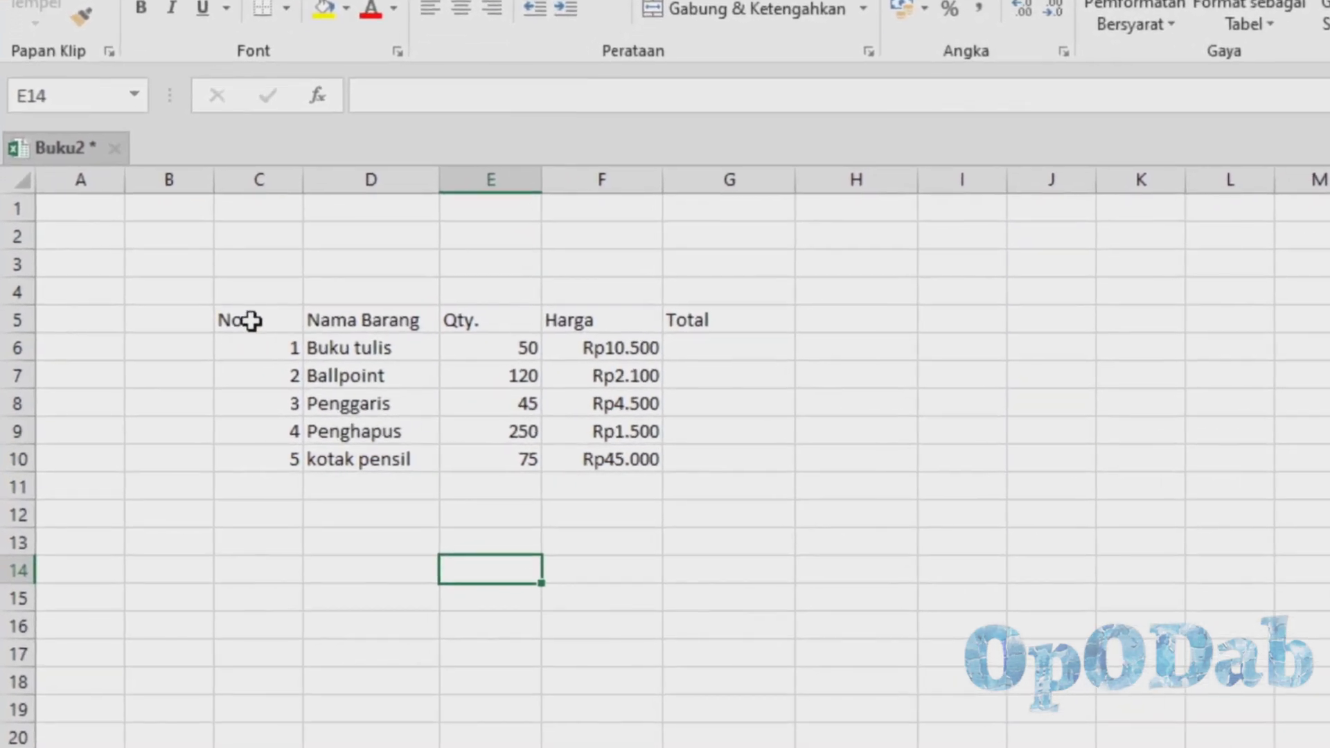
# Apply All Borders to every cell of the item table C5:G10.
pyautogui.moveTo(186, 353)
pyautogui.mouseDown()
pyautogui.moveTo(178, 376)
pyautogui.moveTo(252, 466)
pyautogui.mouseUp()
pyautogui.click(373, 322)
pyautogui.moveTo(373, 322); pyautogui.dragTo(371, 459)
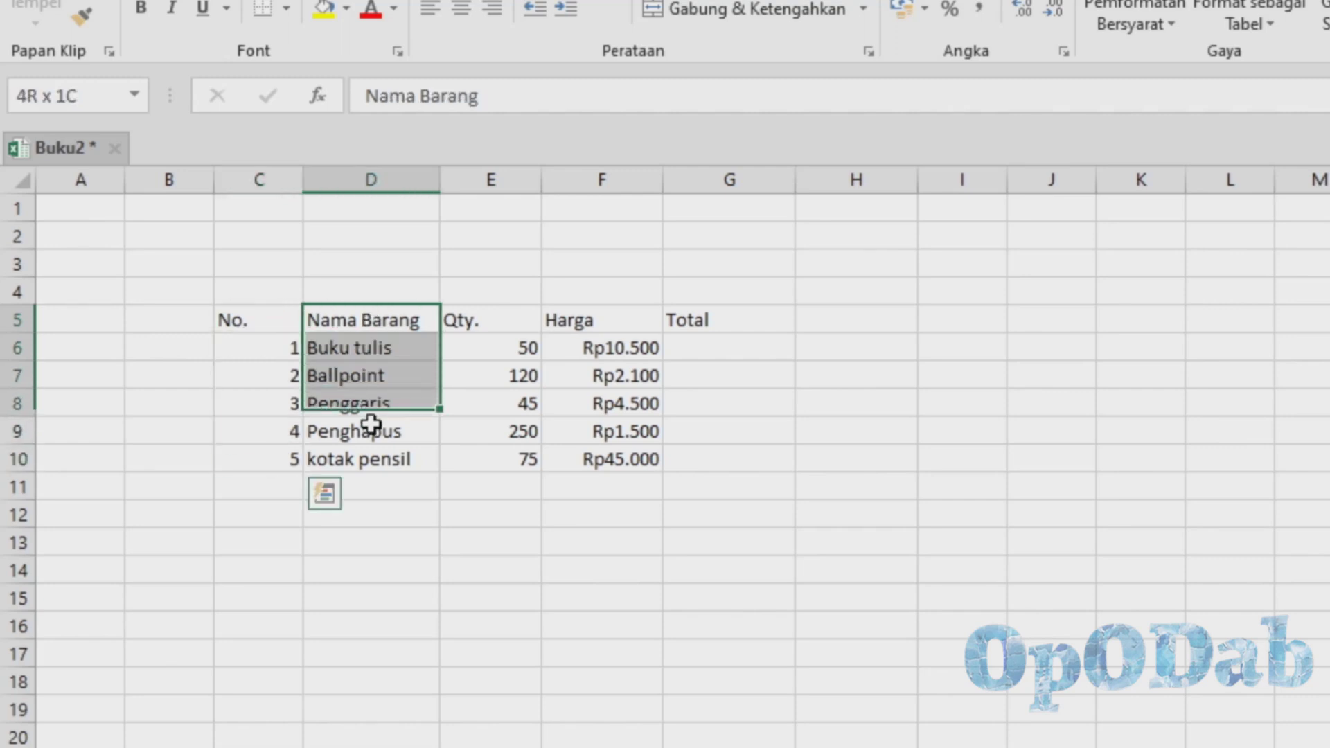
pyautogui.click(475, 320)
pyautogui.moveTo(540, 325); pyautogui.dragTo(533, 350)
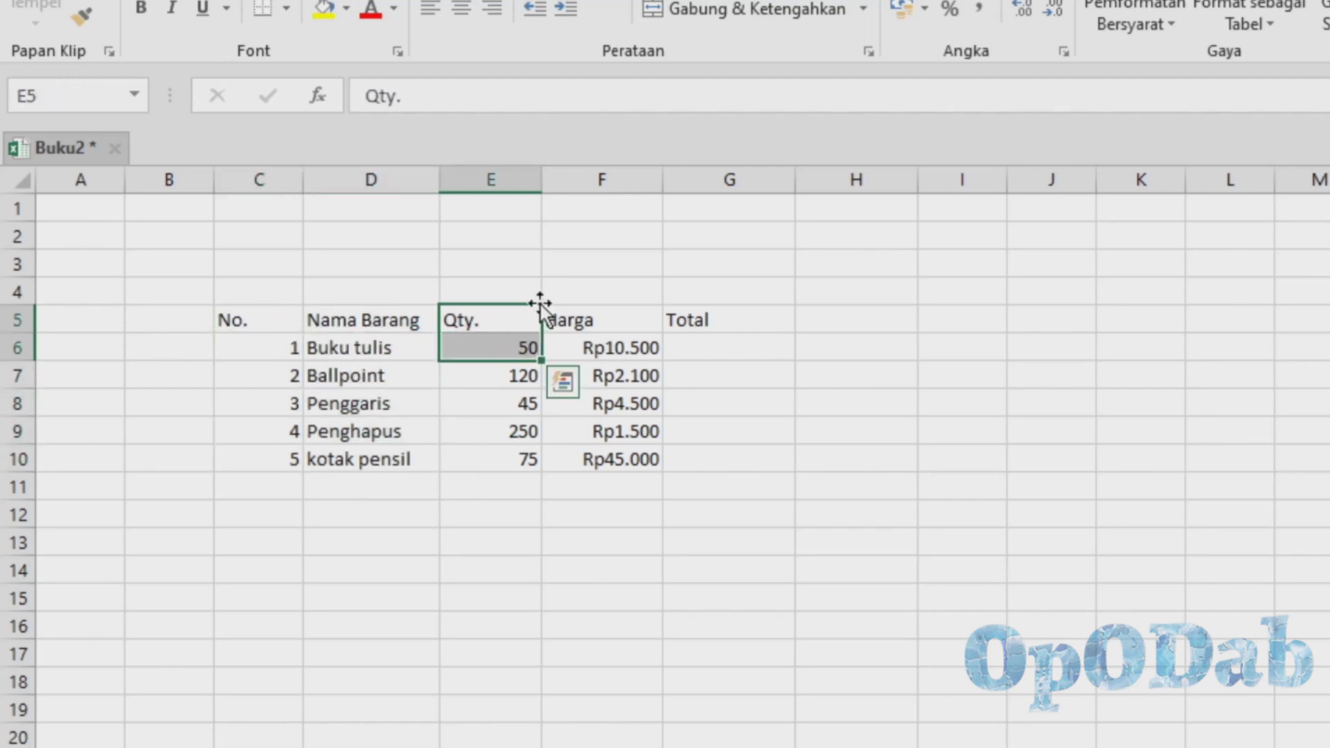
pyautogui.click(585, 324)
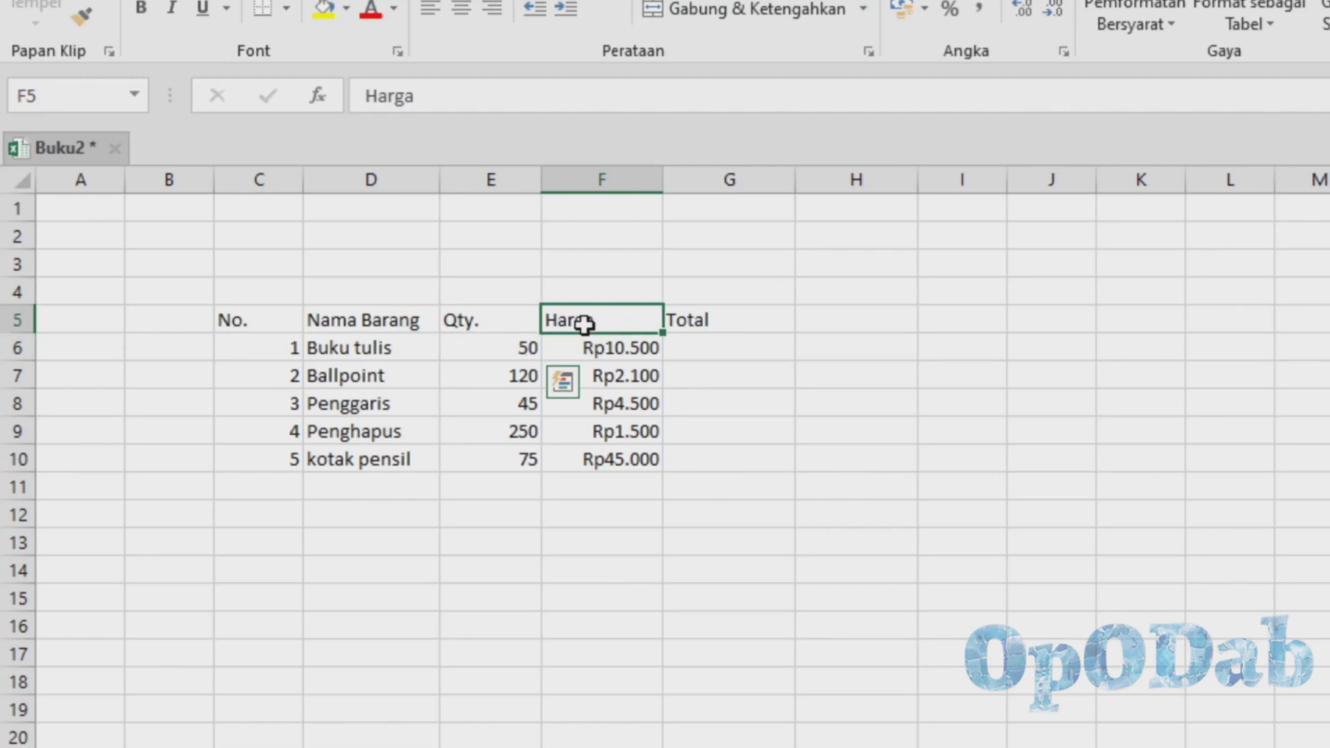
pyautogui.click(714, 321)
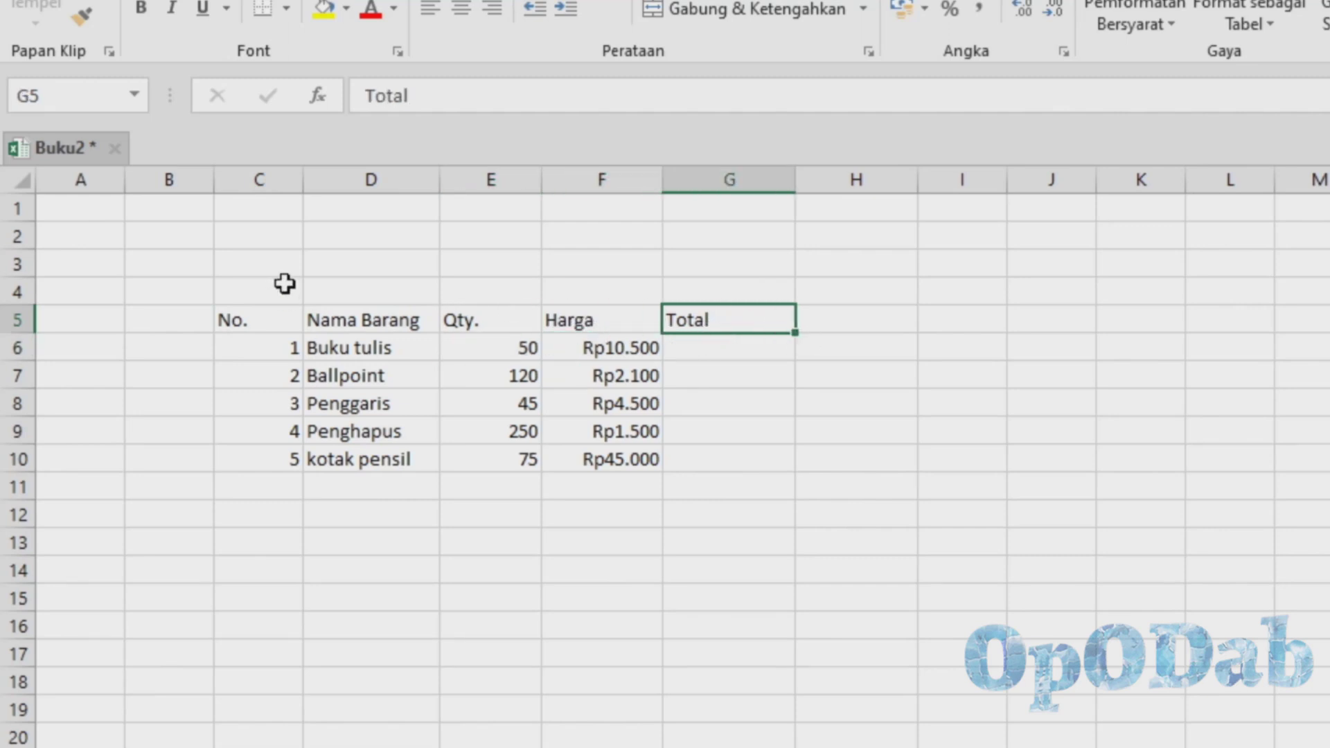
pyautogui.moveTo(248, 323); pyautogui.dragTo(766, 466)
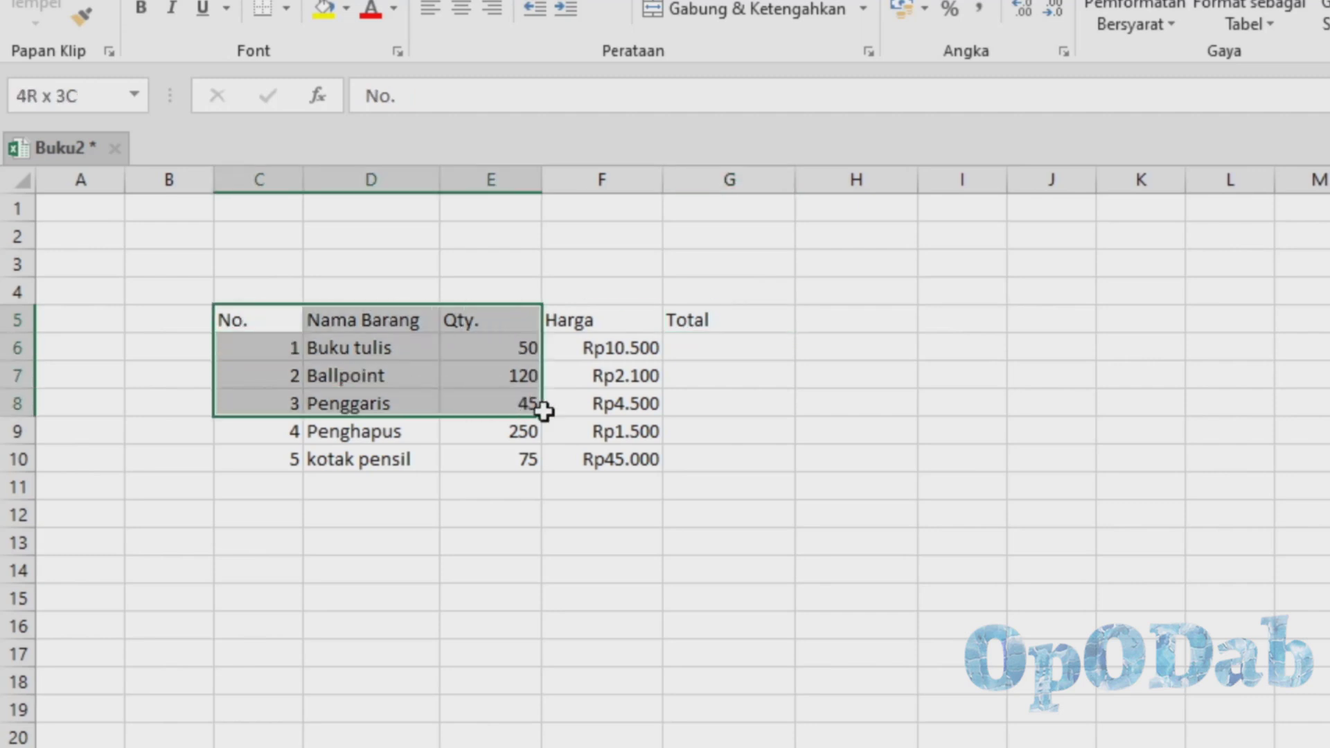
pyautogui.click(286, 8)
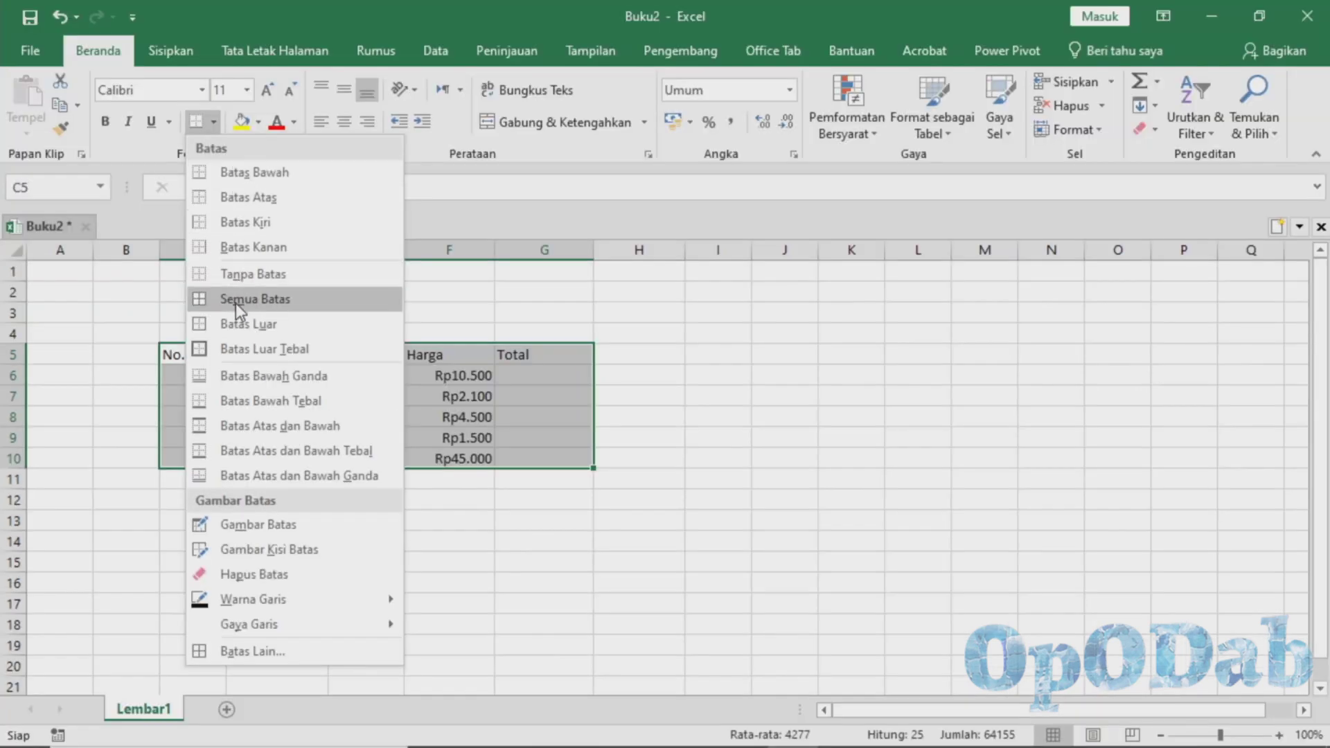
pyautogui.click(235, 305)
pyautogui.click(243, 415)
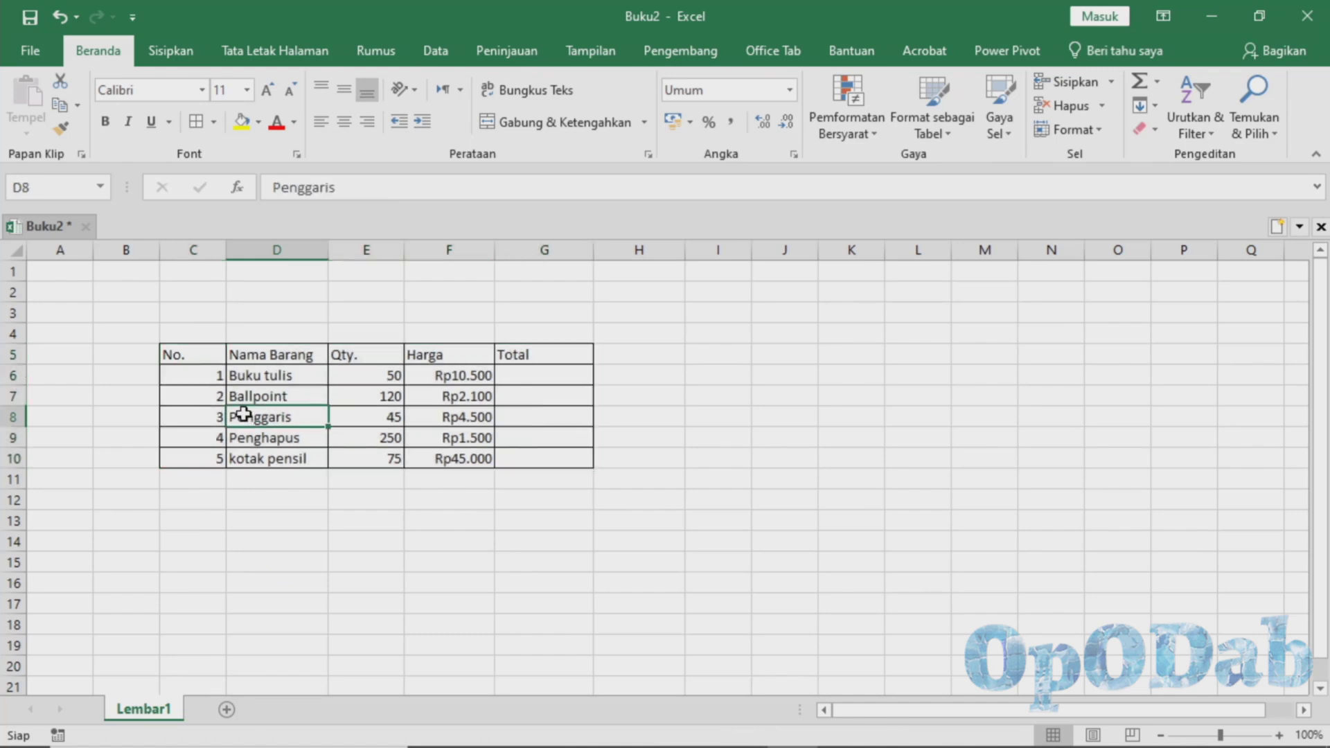
# Put a bottom double border under the header row C5:G5.
pyautogui.click(206, 356)
pyautogui.moveTo(206, 356); pyautogui.dragTo(527, 353)
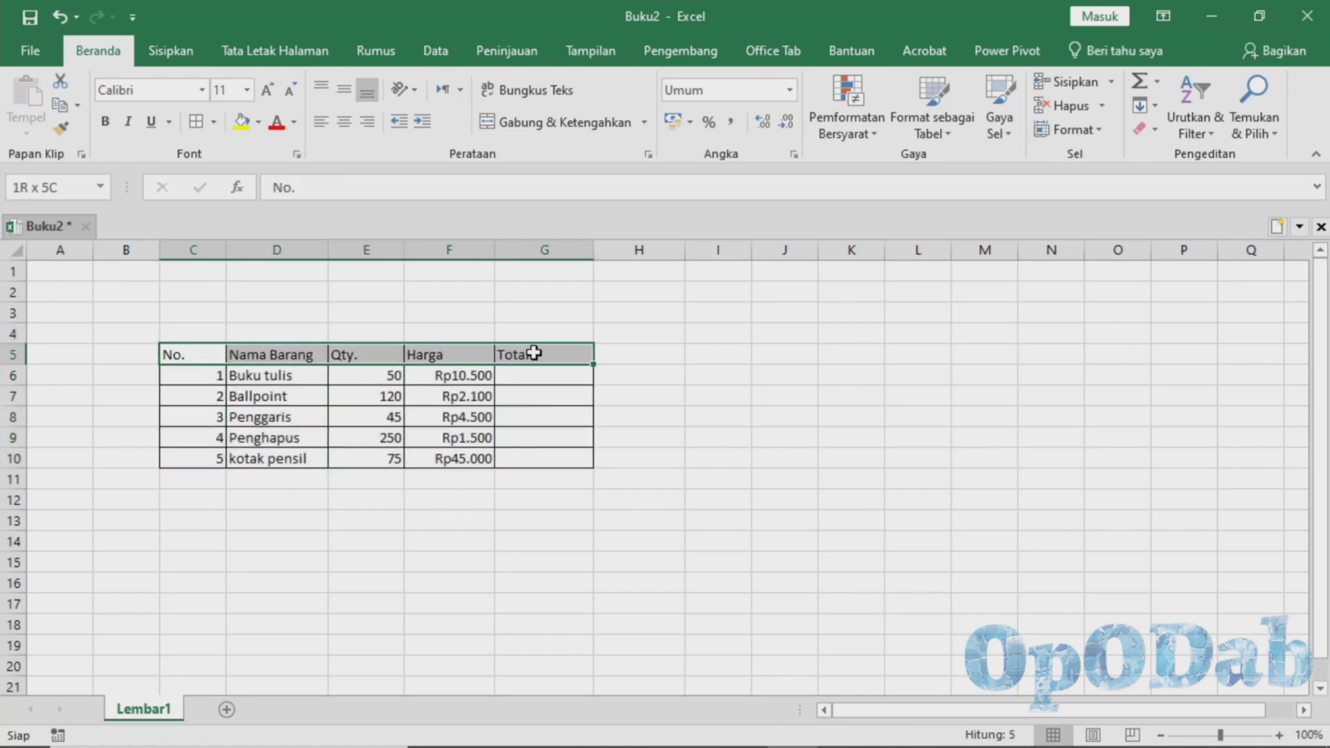
pyautogui.click(211, 125)
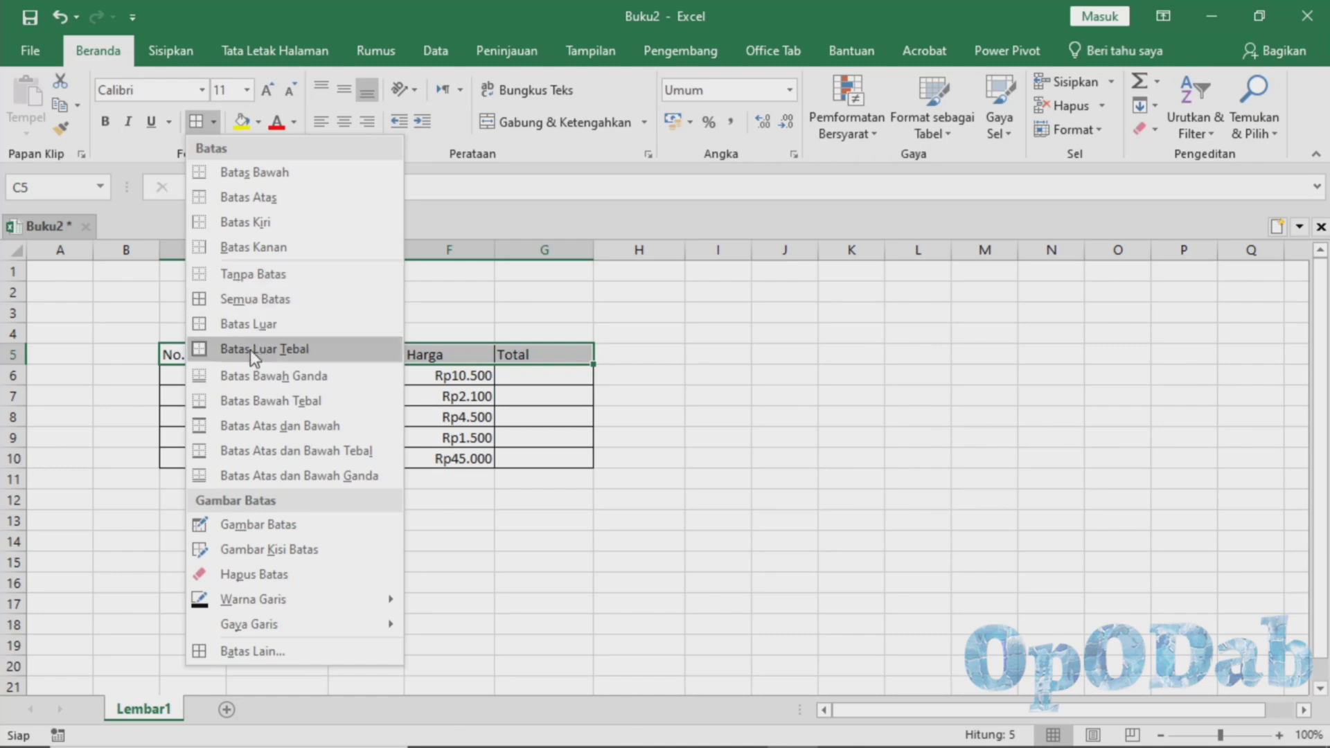
pyautogui.click(255, 376)
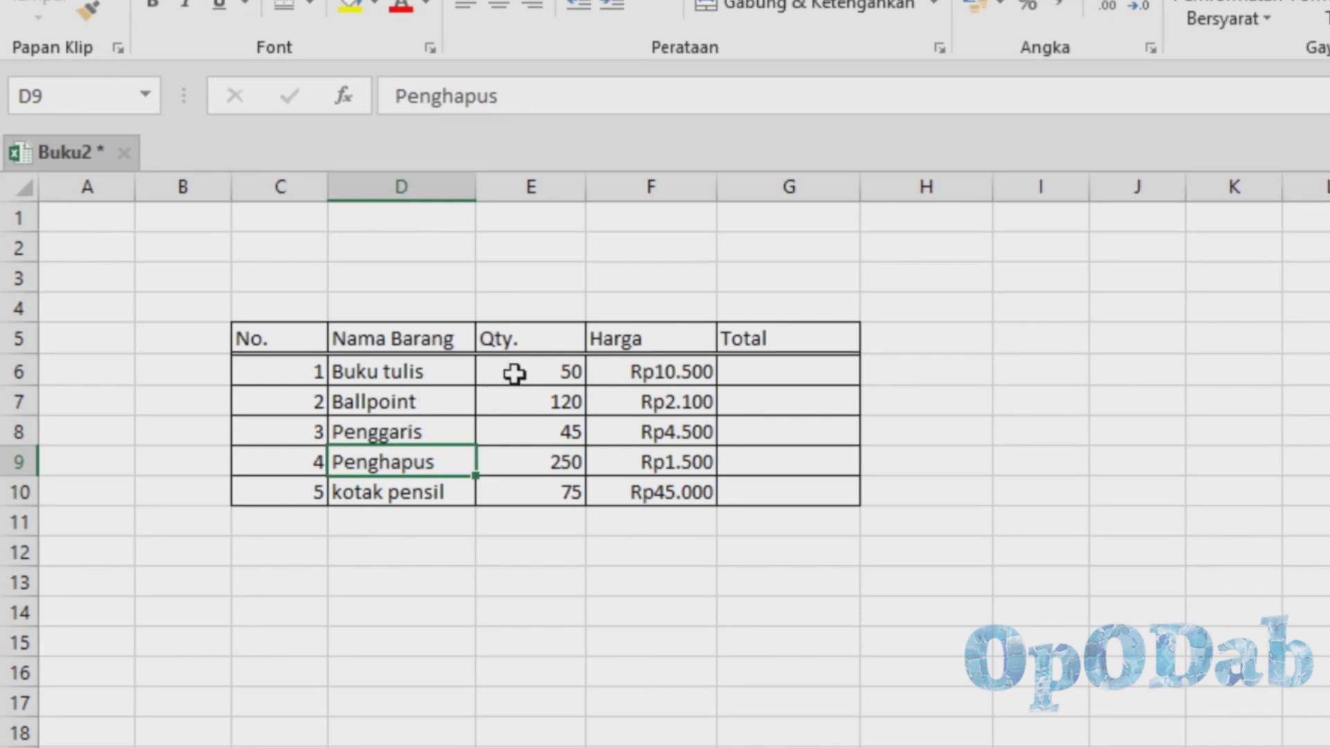
# Enter =E6*F6 in G6 so the Buku tulis Total shows Rp525.000.
pyautogui.click(614, 371)
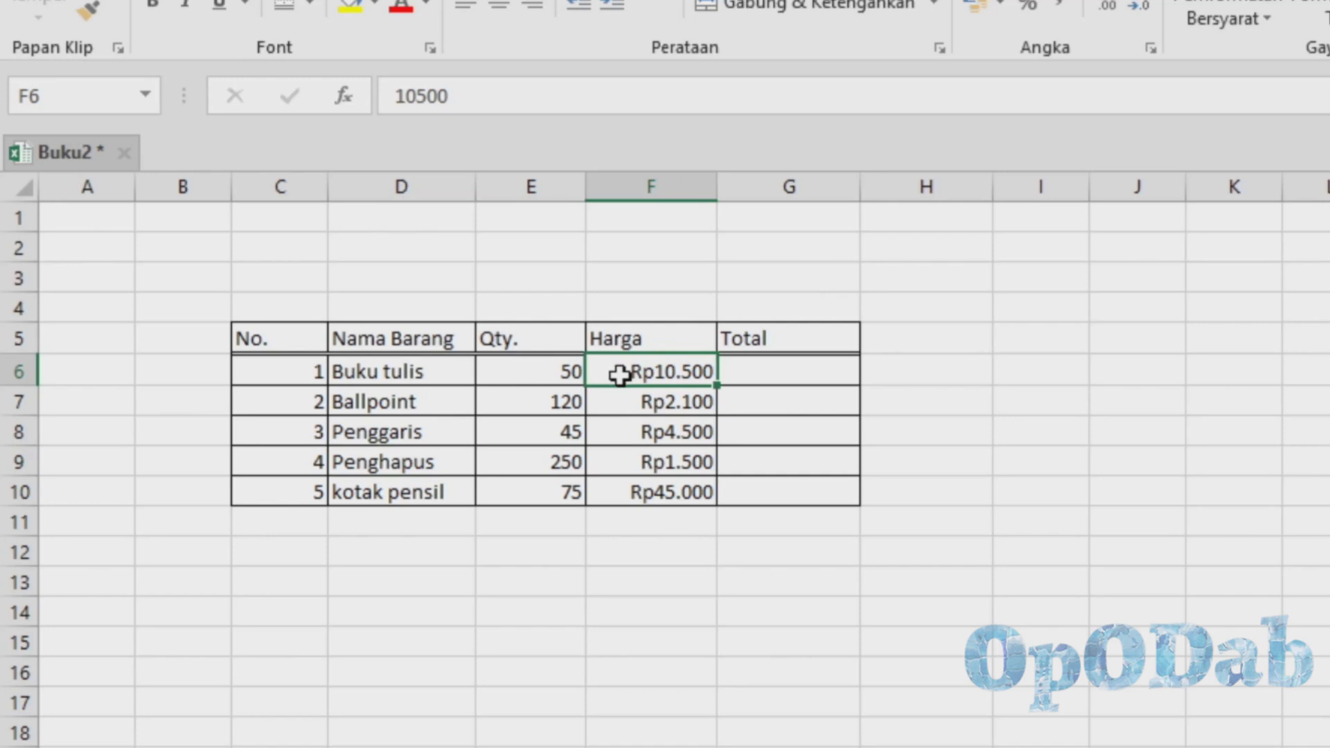
pyautogui.click(751, 369)
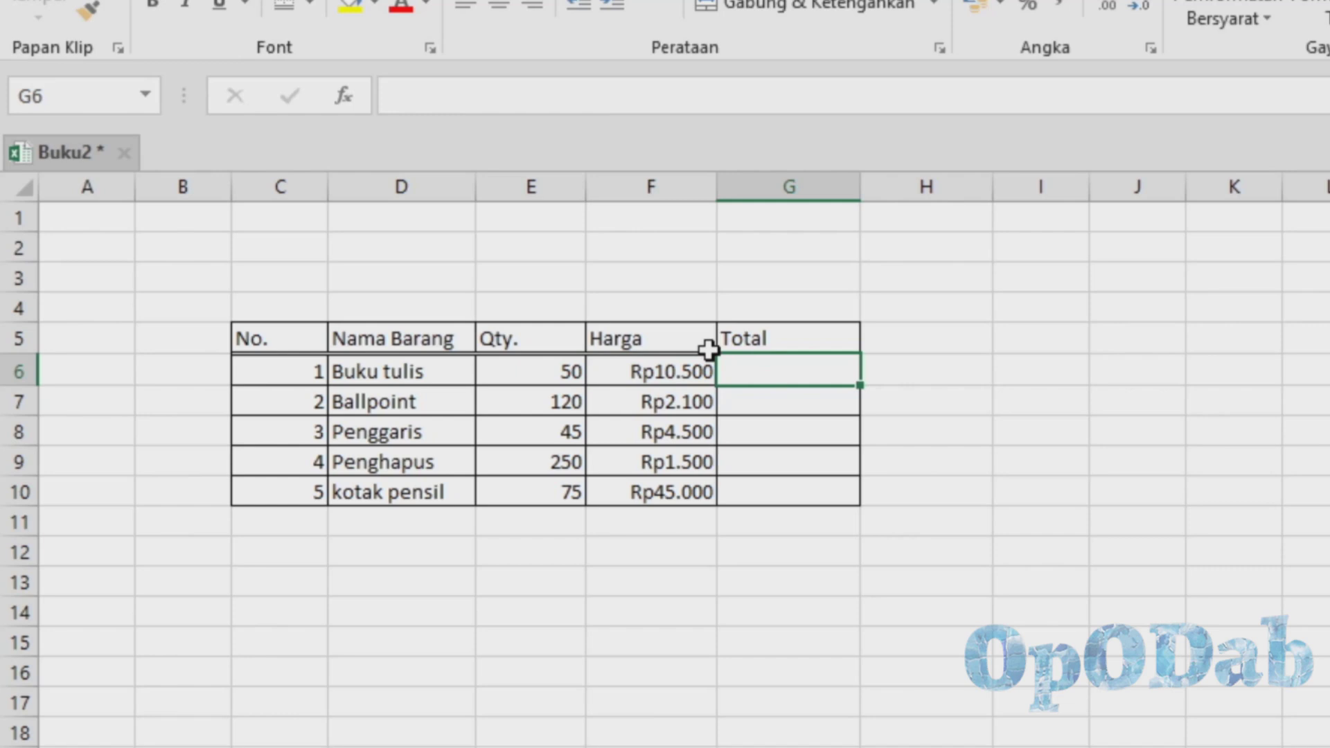
pyautogui.write('=')
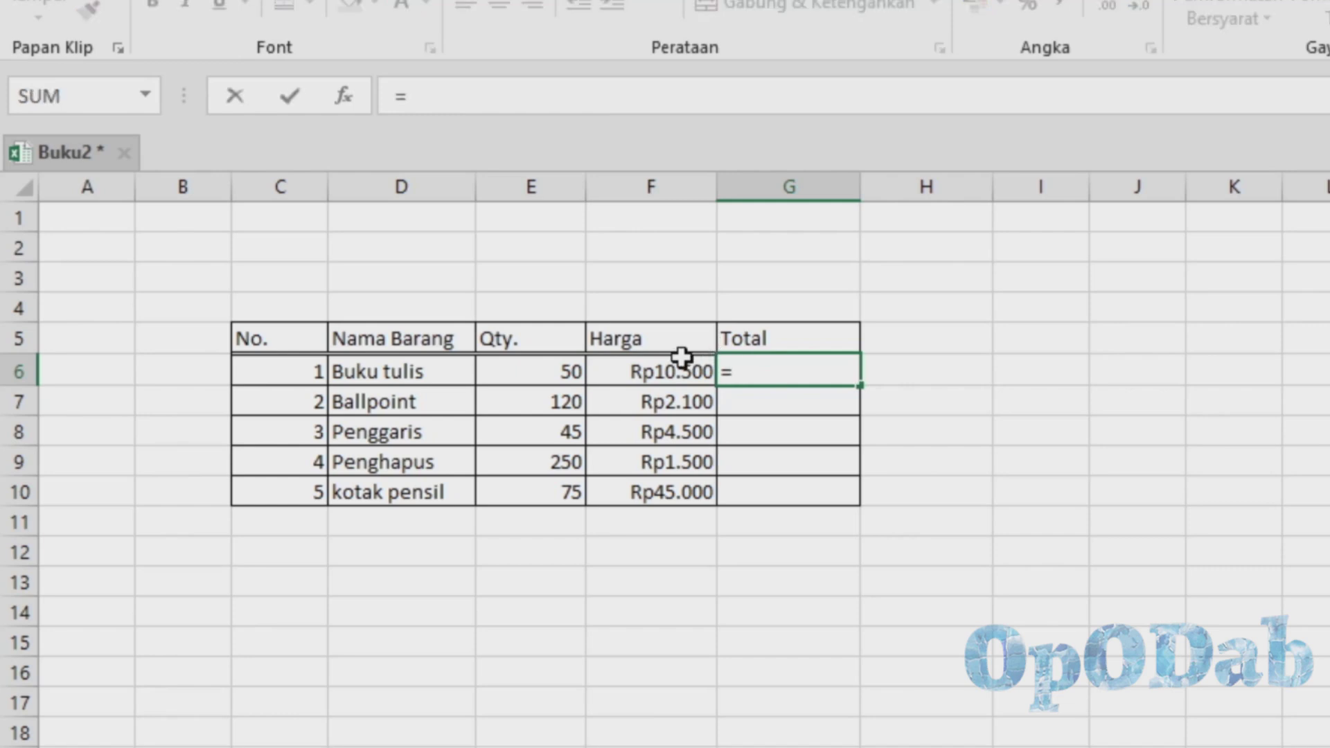
pyautogui.click(537, 372)
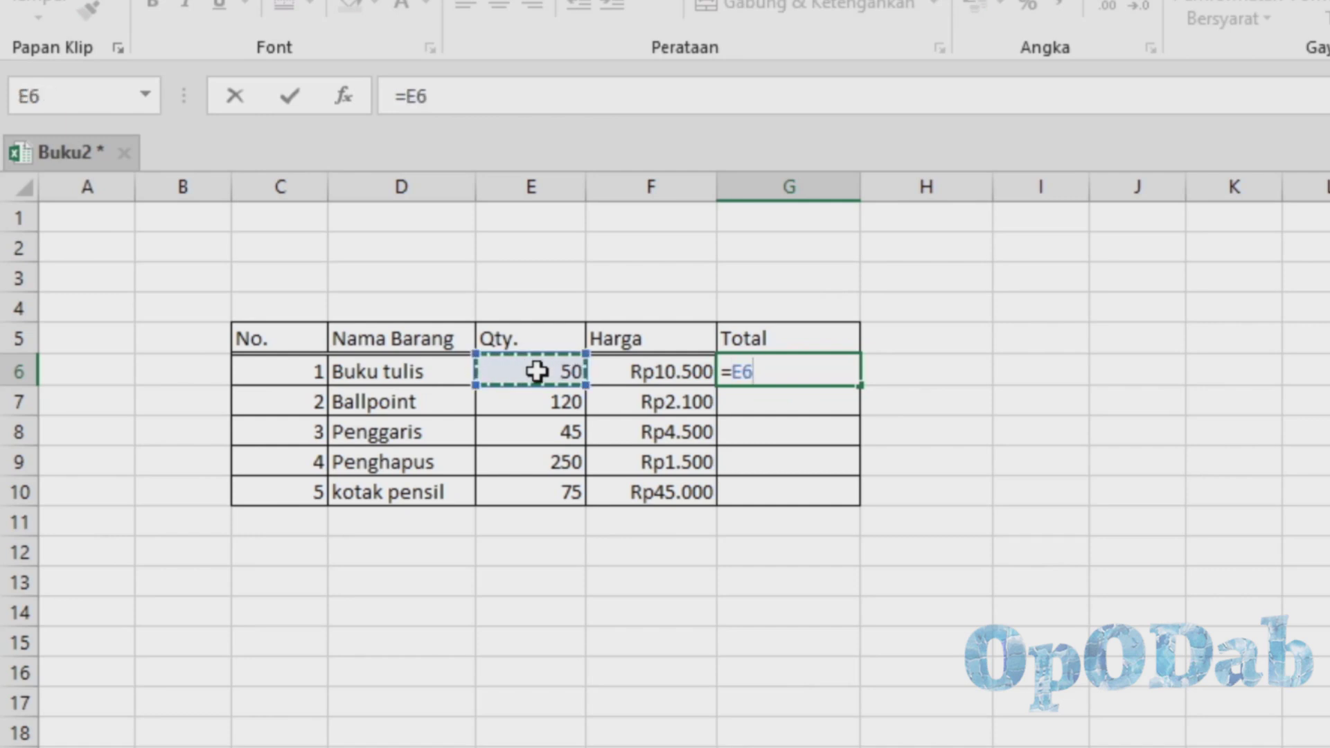
pyautogui.write('*')
pyautogui.click(647, 378)
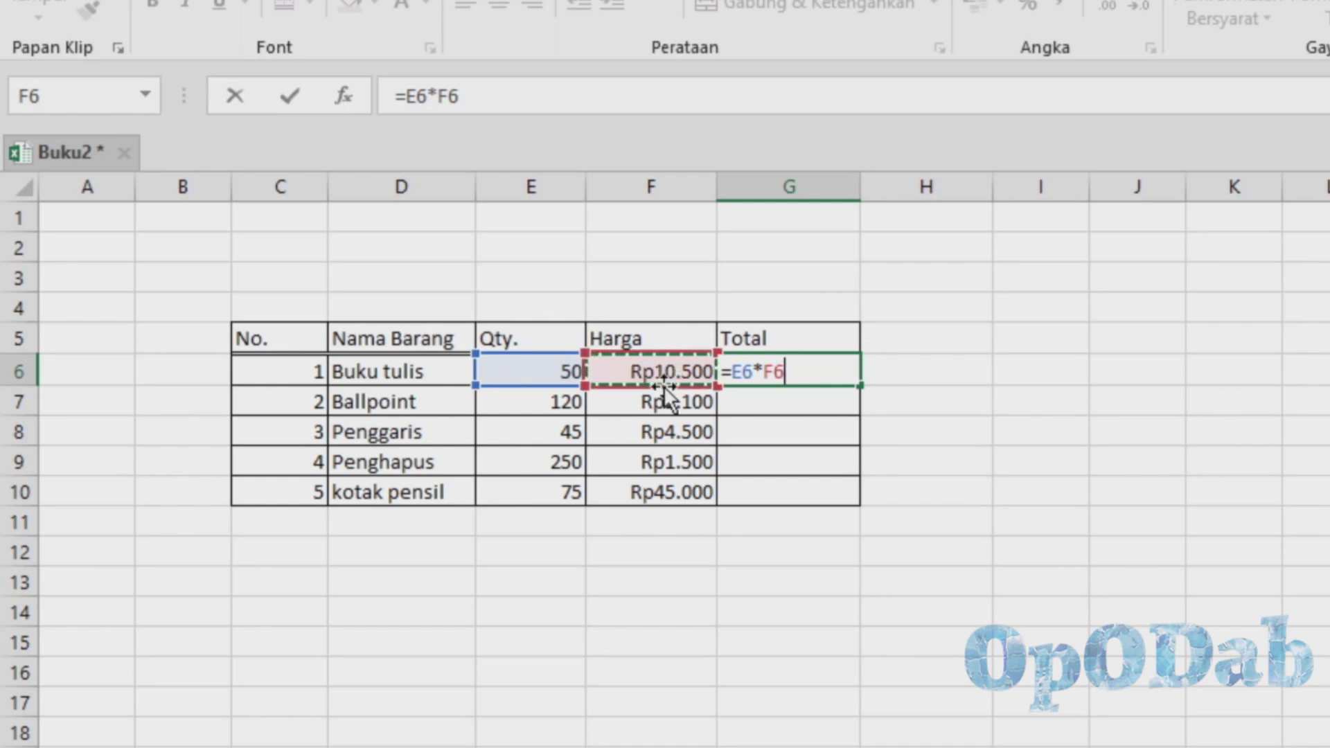
pyautogui.press('Return')
pyautogui.click(828, 374)
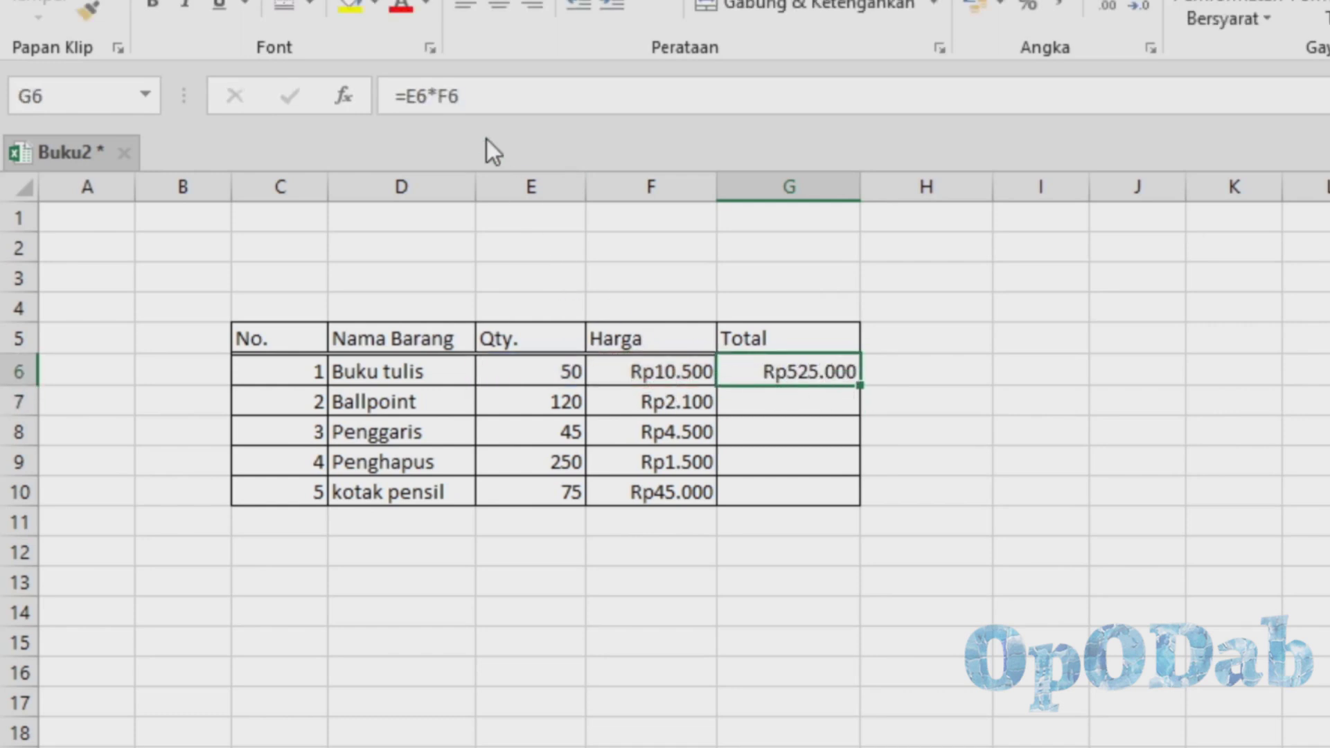
pyautogui.click(477, 99)
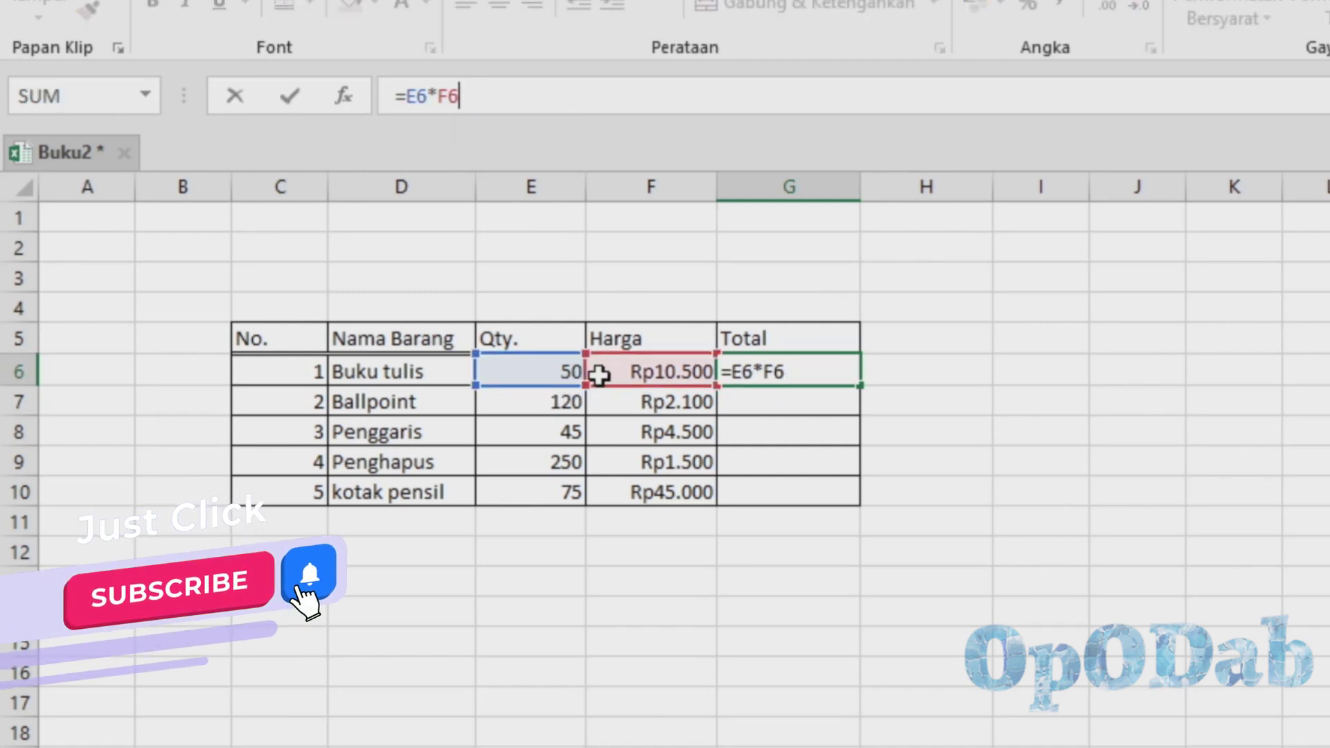
pyautogui.press('Return')
pyautogui.click(835, 373)
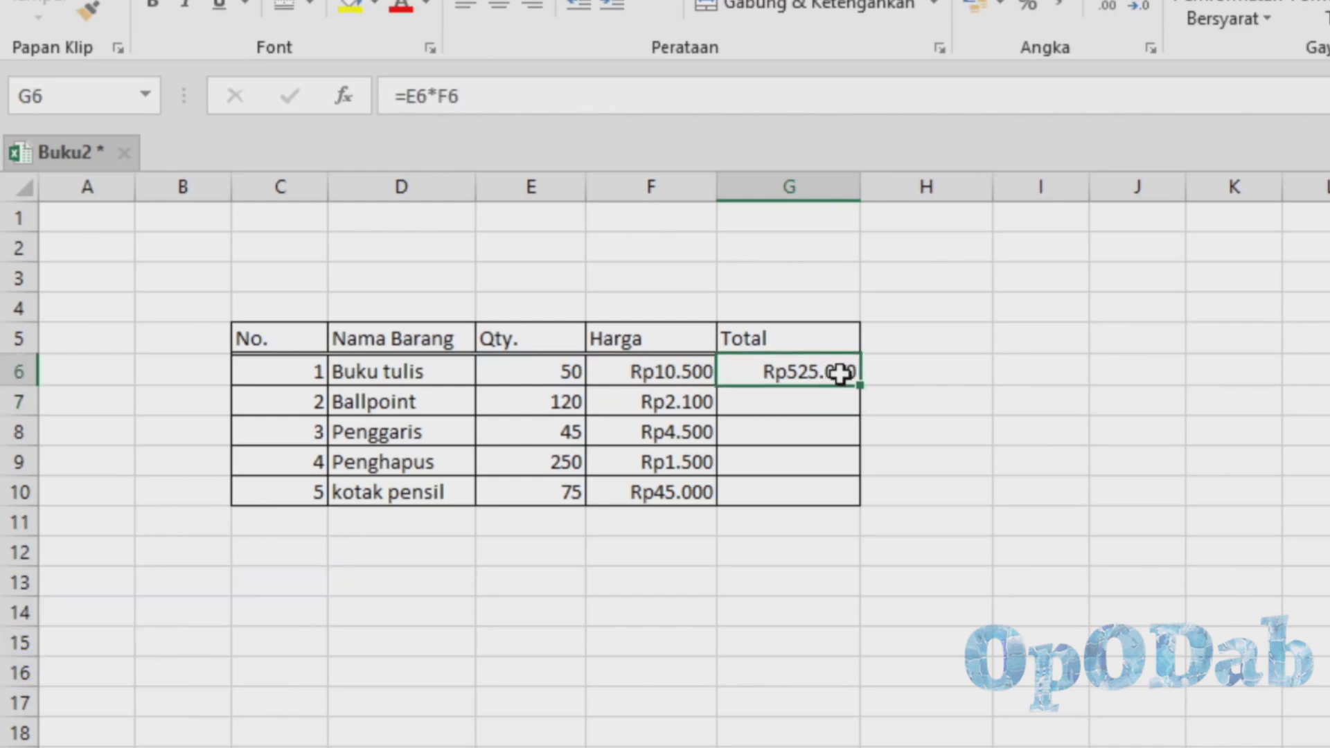
# Fill the G6 Total formula down to G10 and check the Buku tulis inputs.
pyautogui.moveTo(862, 387); pyautogui.dragTo(851, 509)
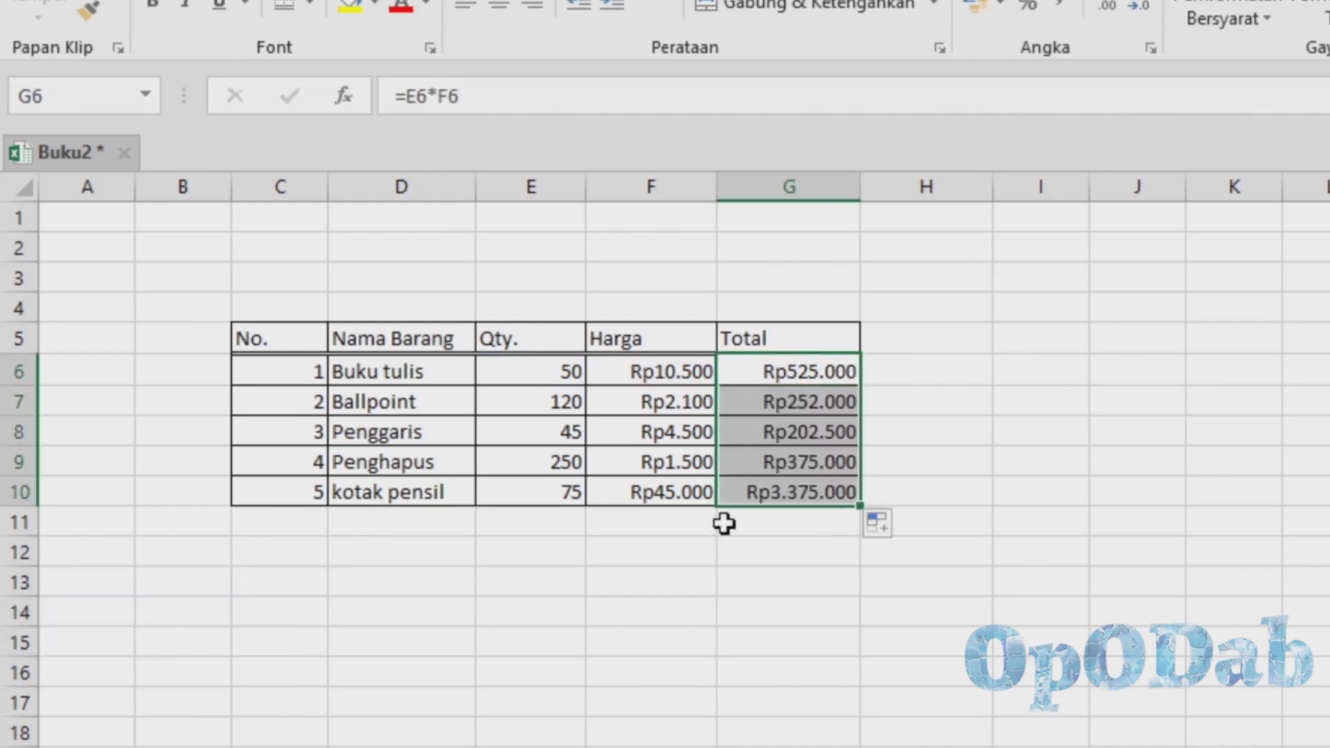
pyautogui.click(800, 374)
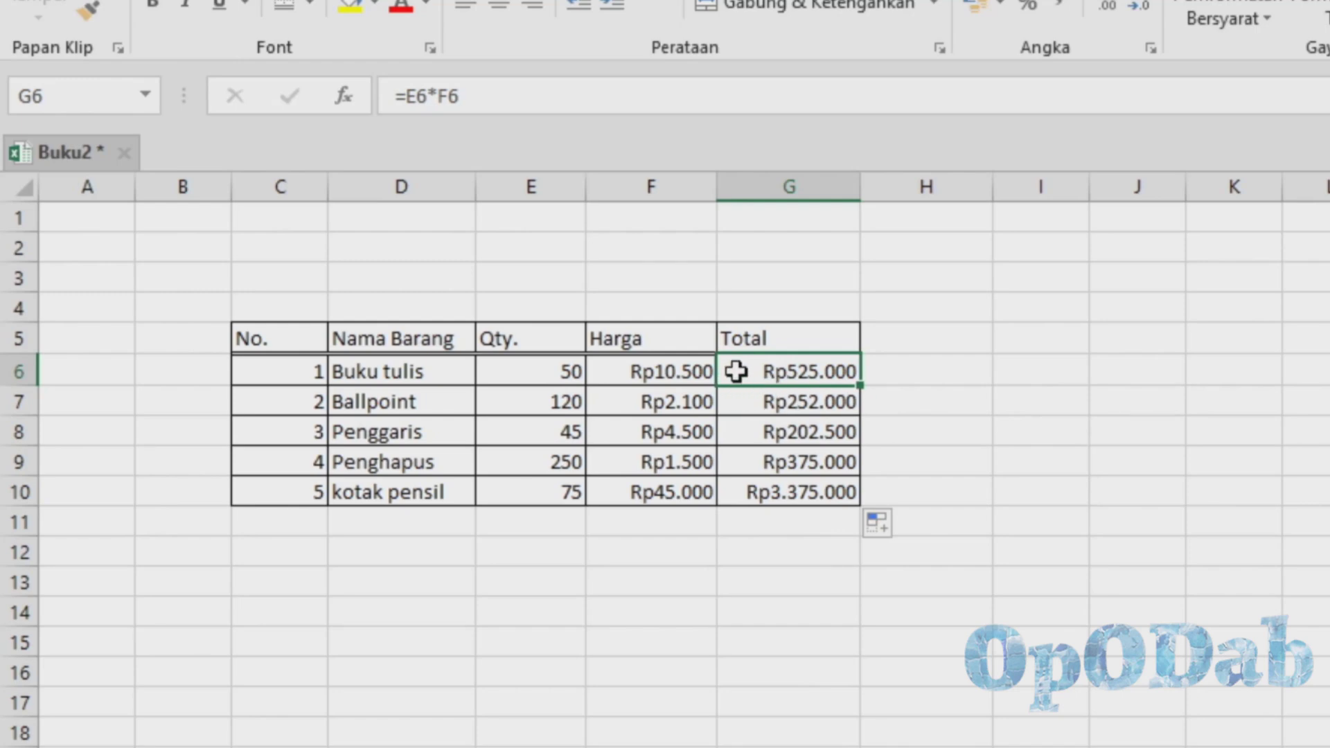
pyautogui.click(551, 376)
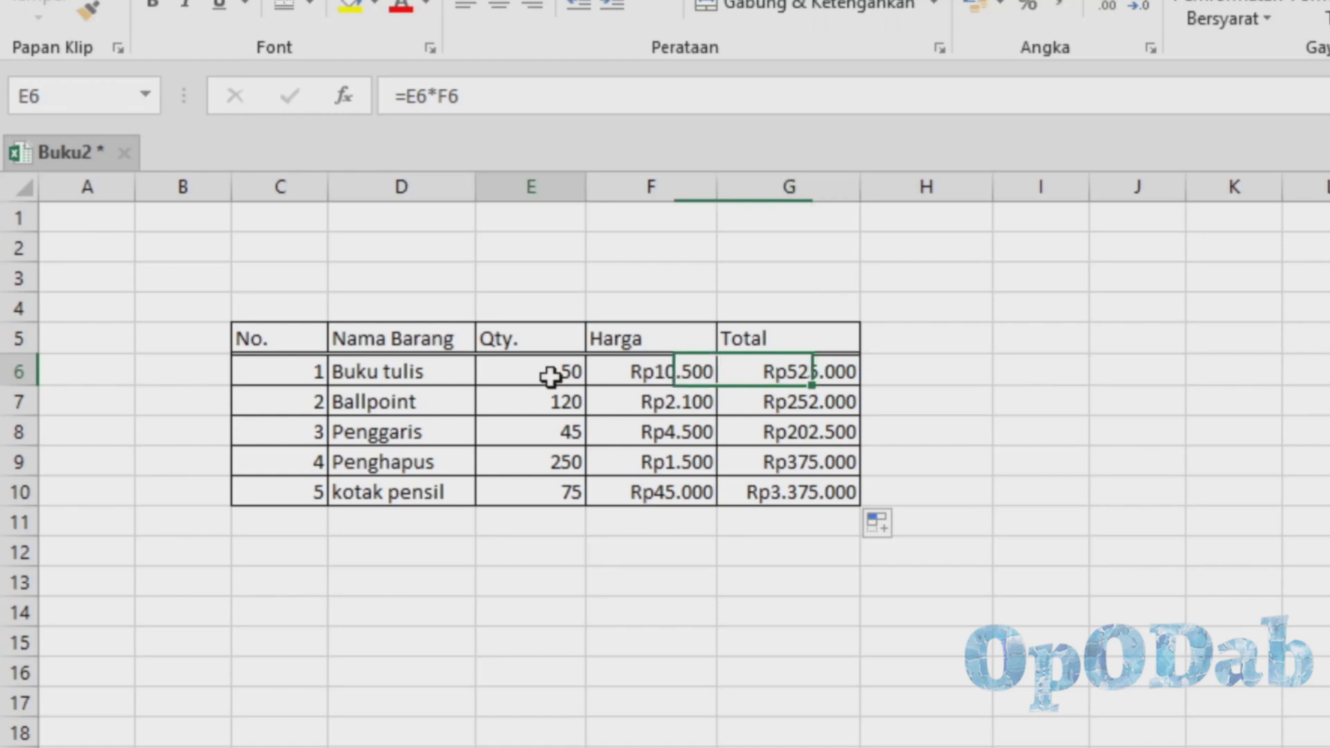
pyautogui.click(635, 374)
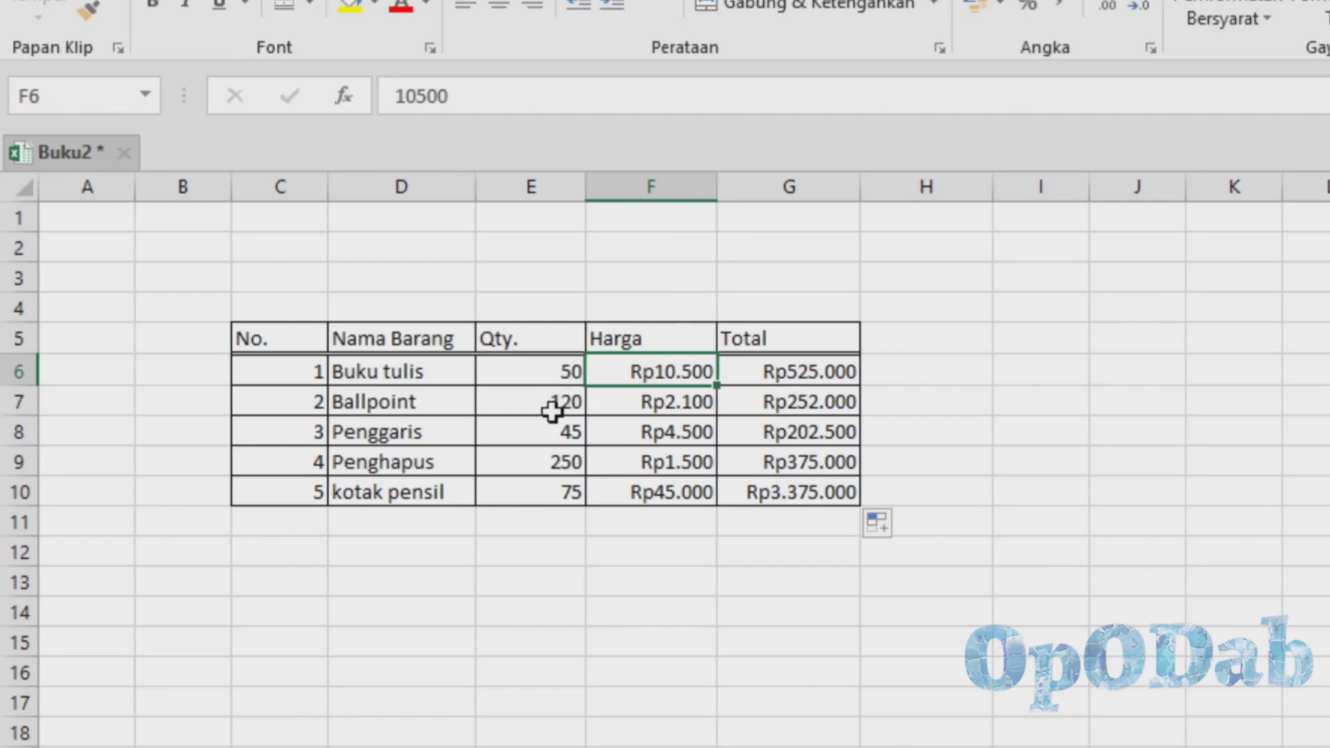
# Inspect the Ballpoint and Penggaris Qty., Harga and copied Total formulas.
pyautogui.click(550, 410)
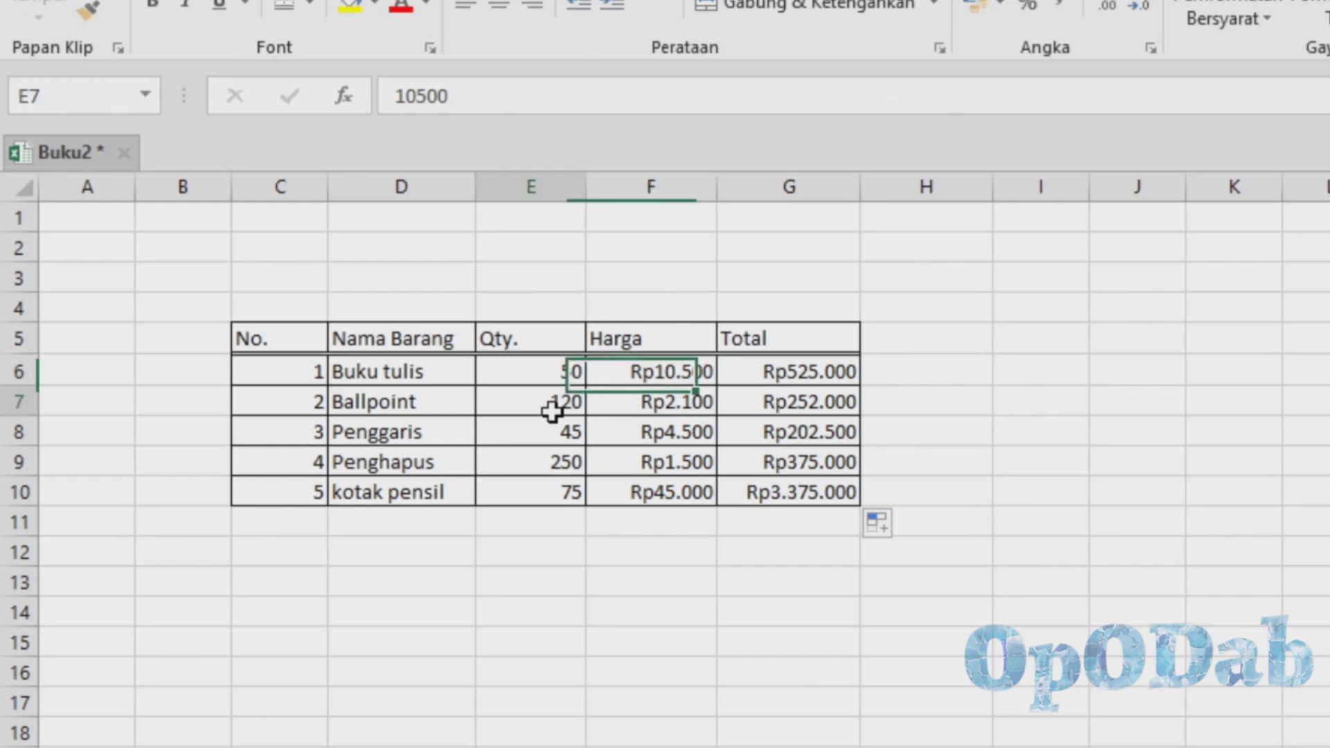
pyautogui.click(648, 403)
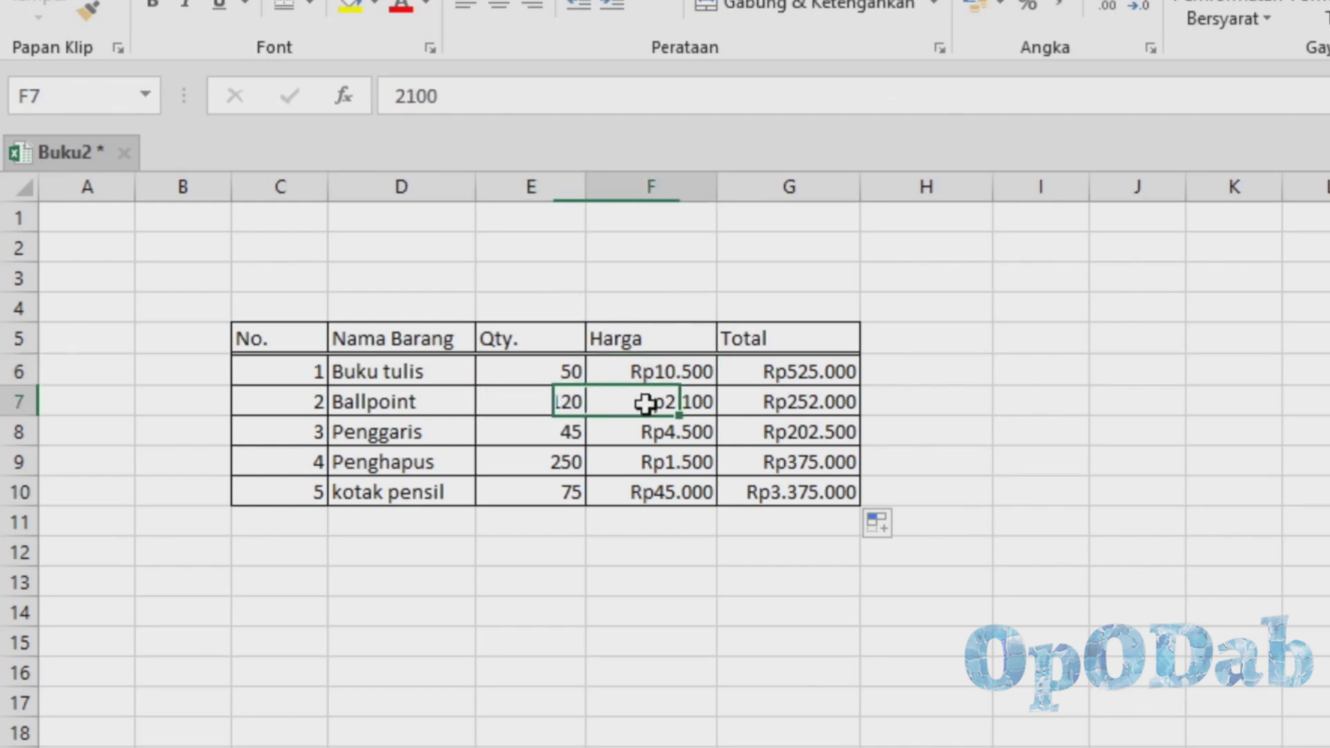
pyautogui.click(789, 401)
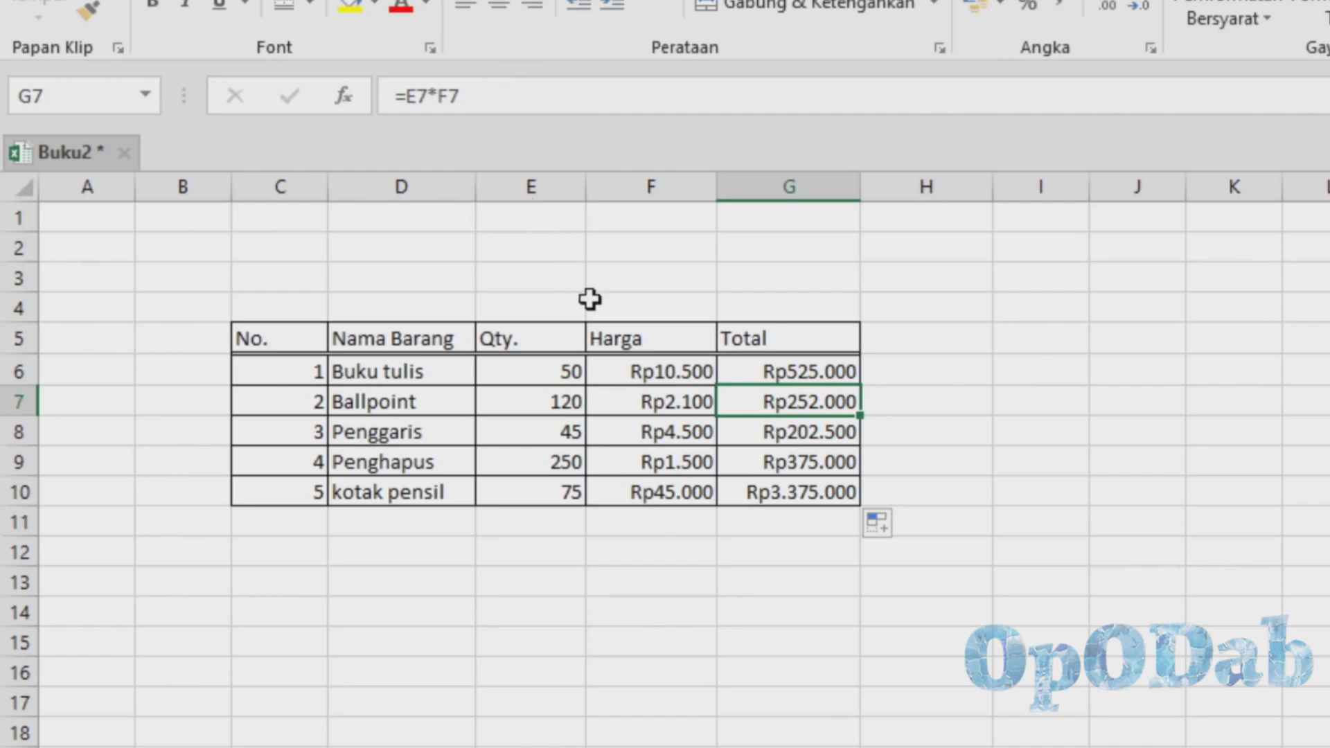
pyautogui.press('Down')
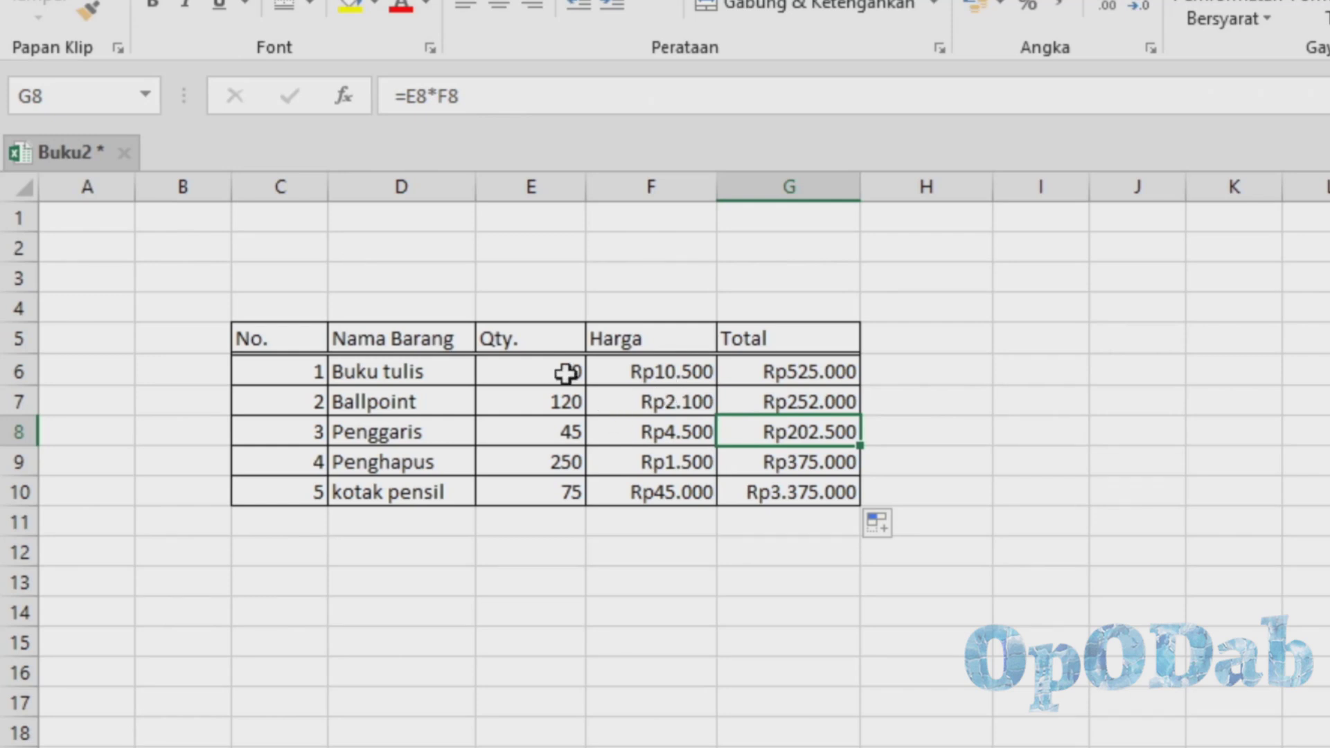
pyautogui.moveTo(567, 374); pyautogui.dragTo(618, 376)
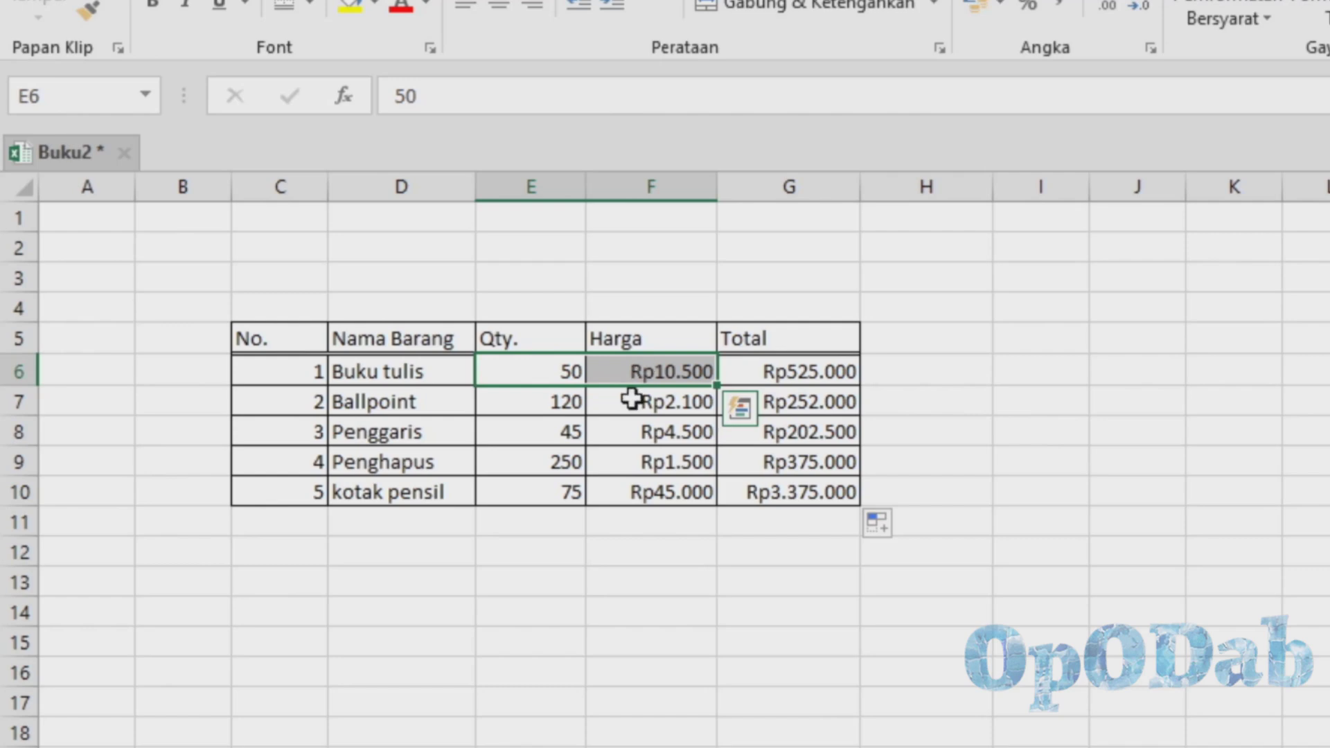
pyautogui.click(795, 410)
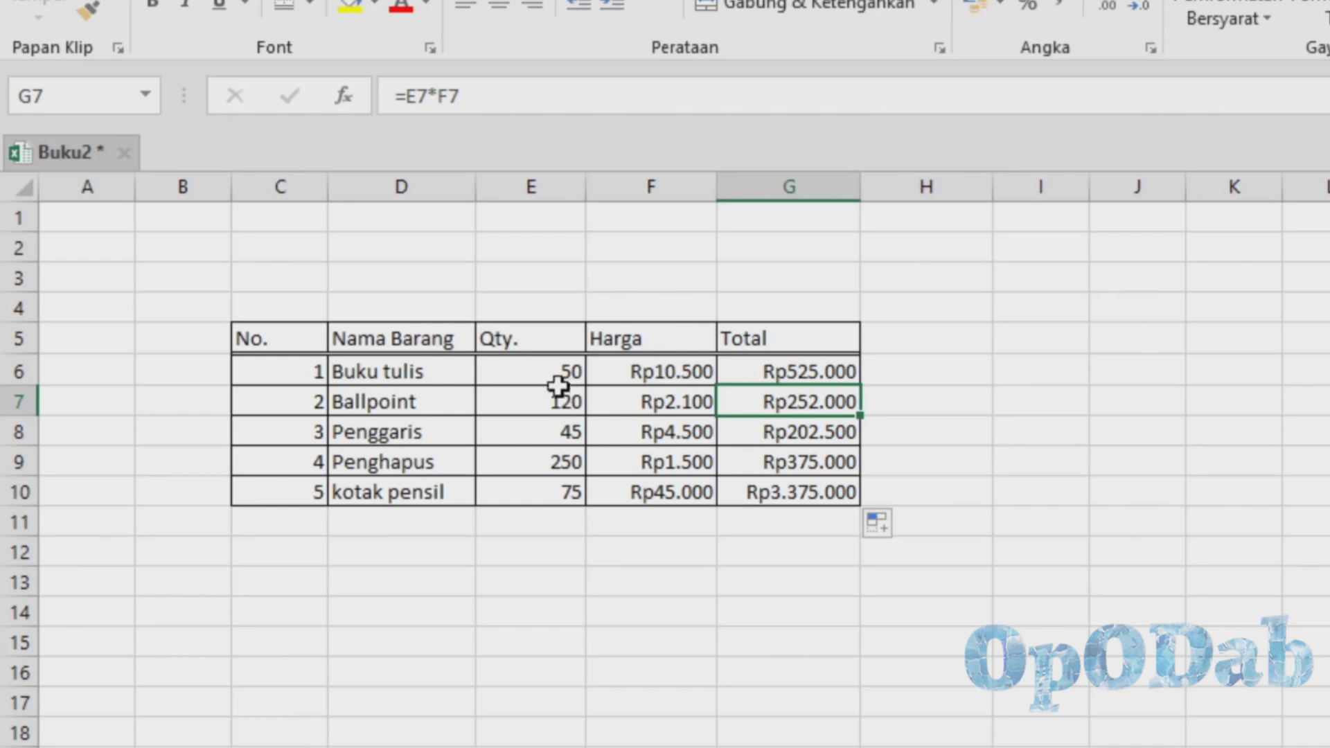
pyautogui.moveTo(555, 379); pyautogui.dragTo(618, 375)
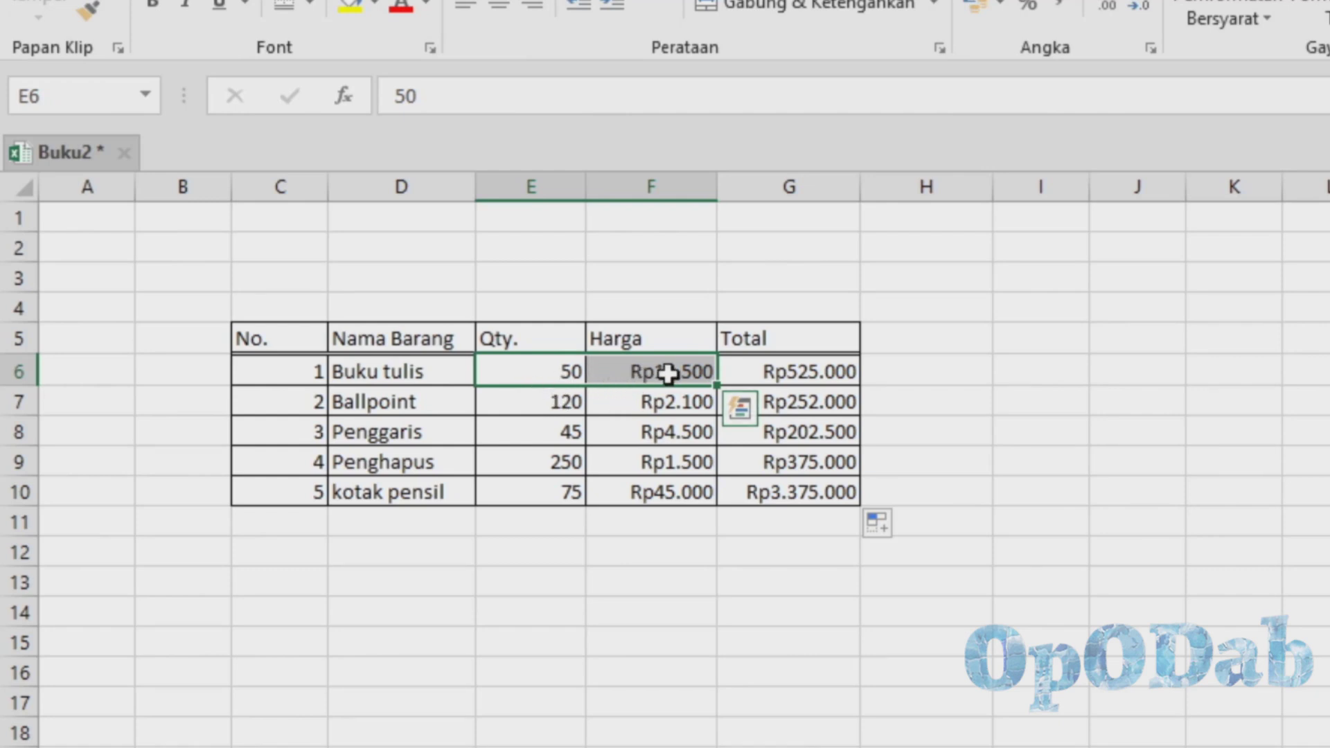
pyautogui.click(767, 374)
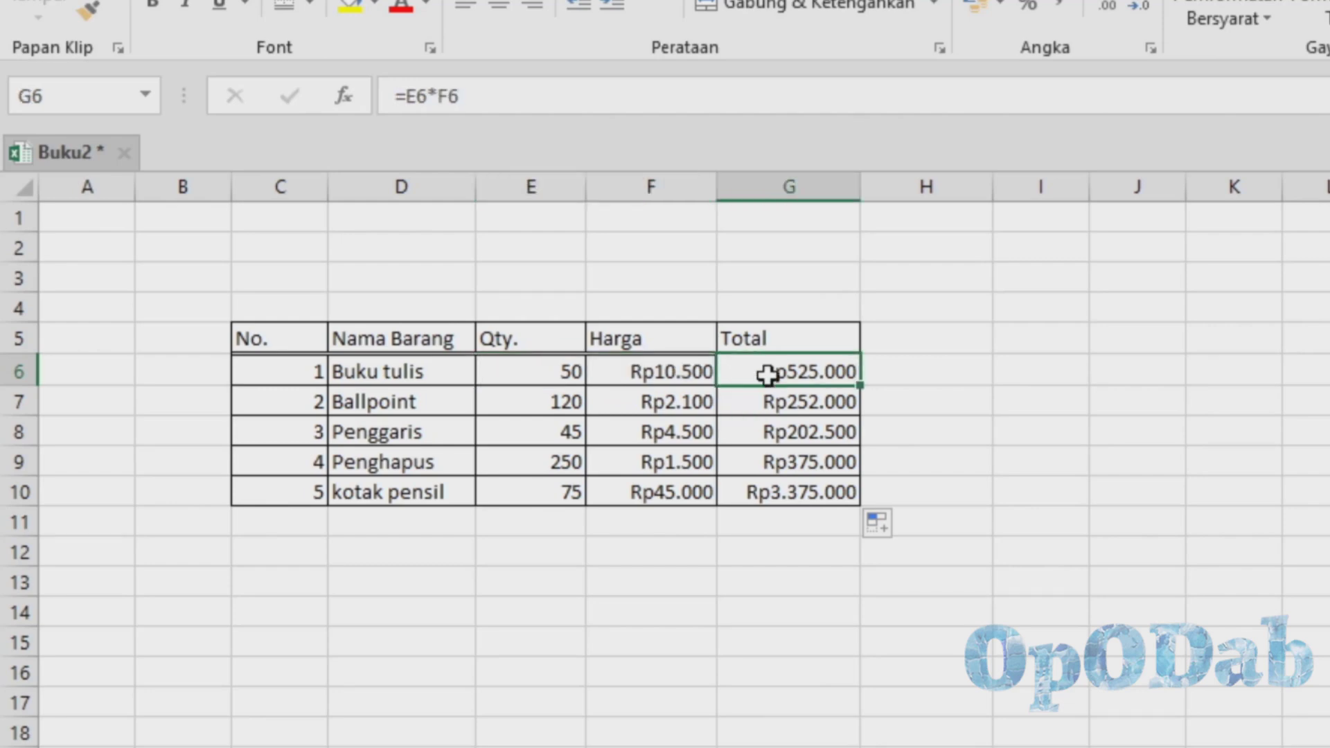
pyautogui.click(748, 405)
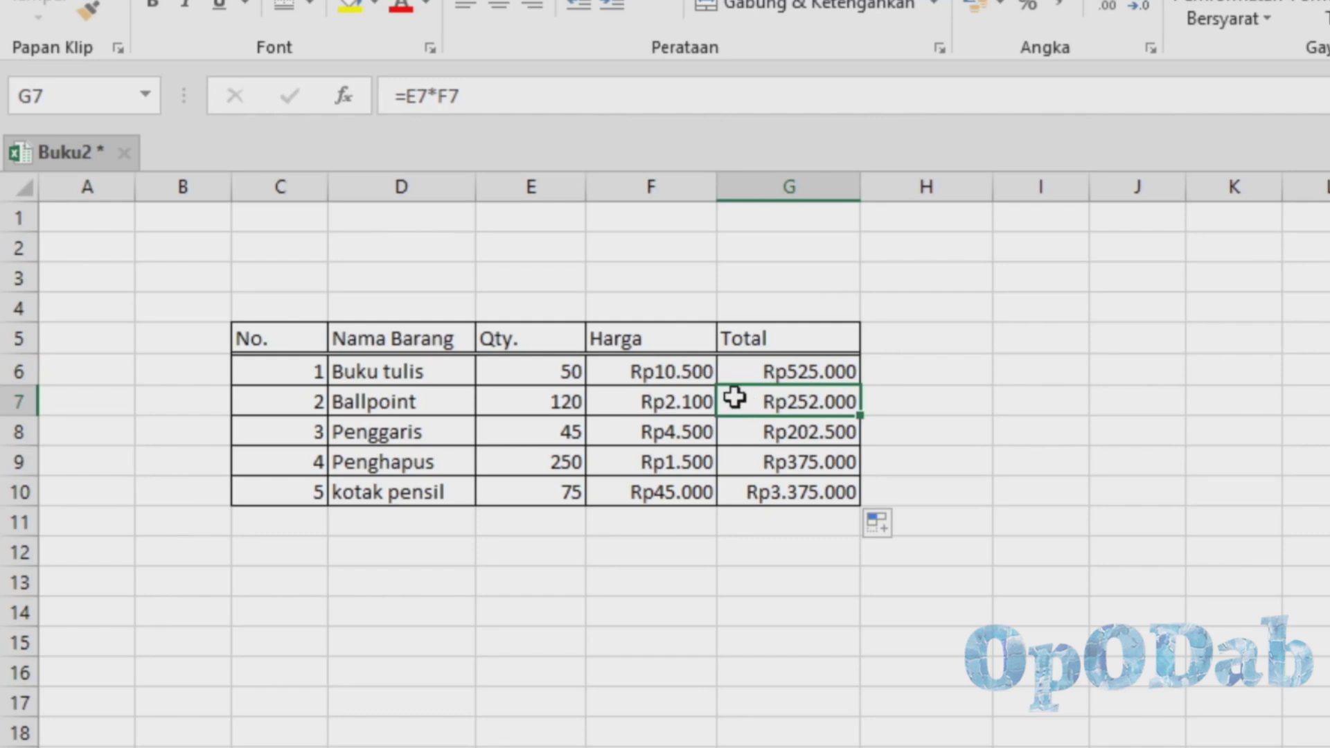
pyautogui.click(703, 398)
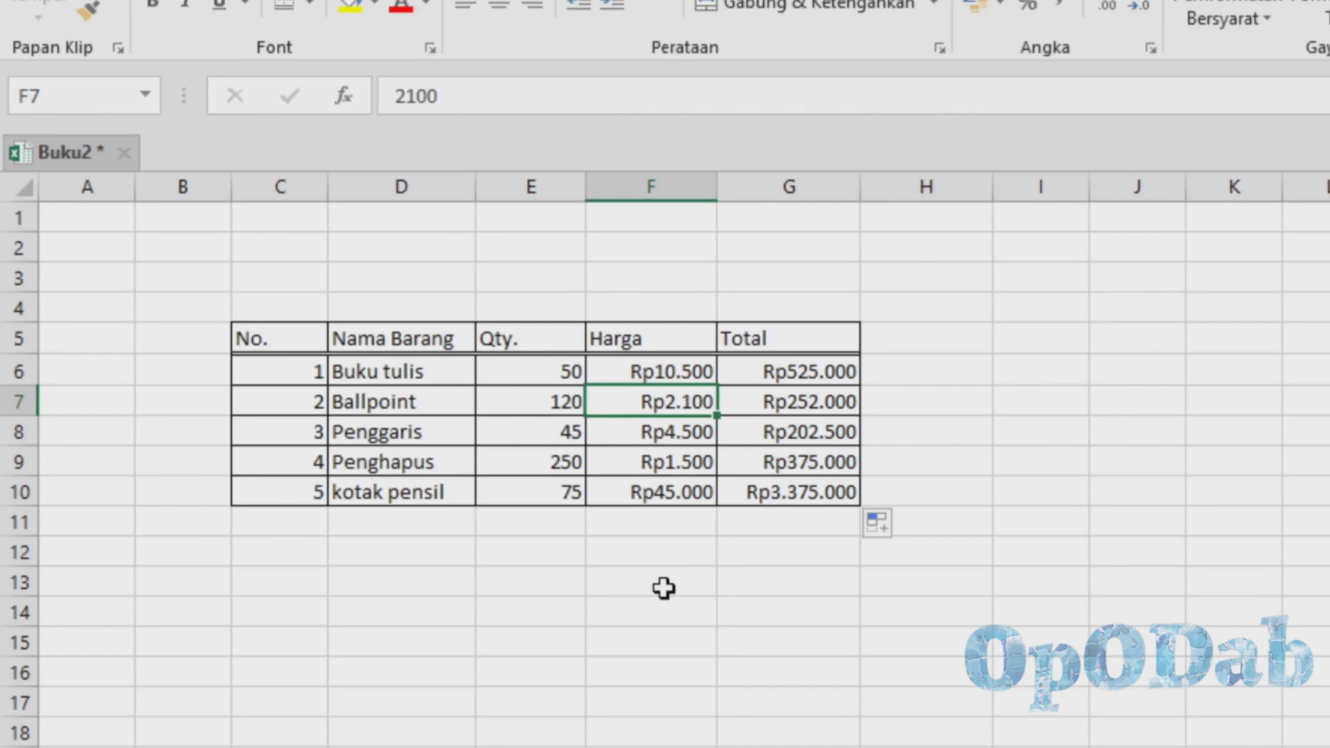
pyautogui.click(617, 582)
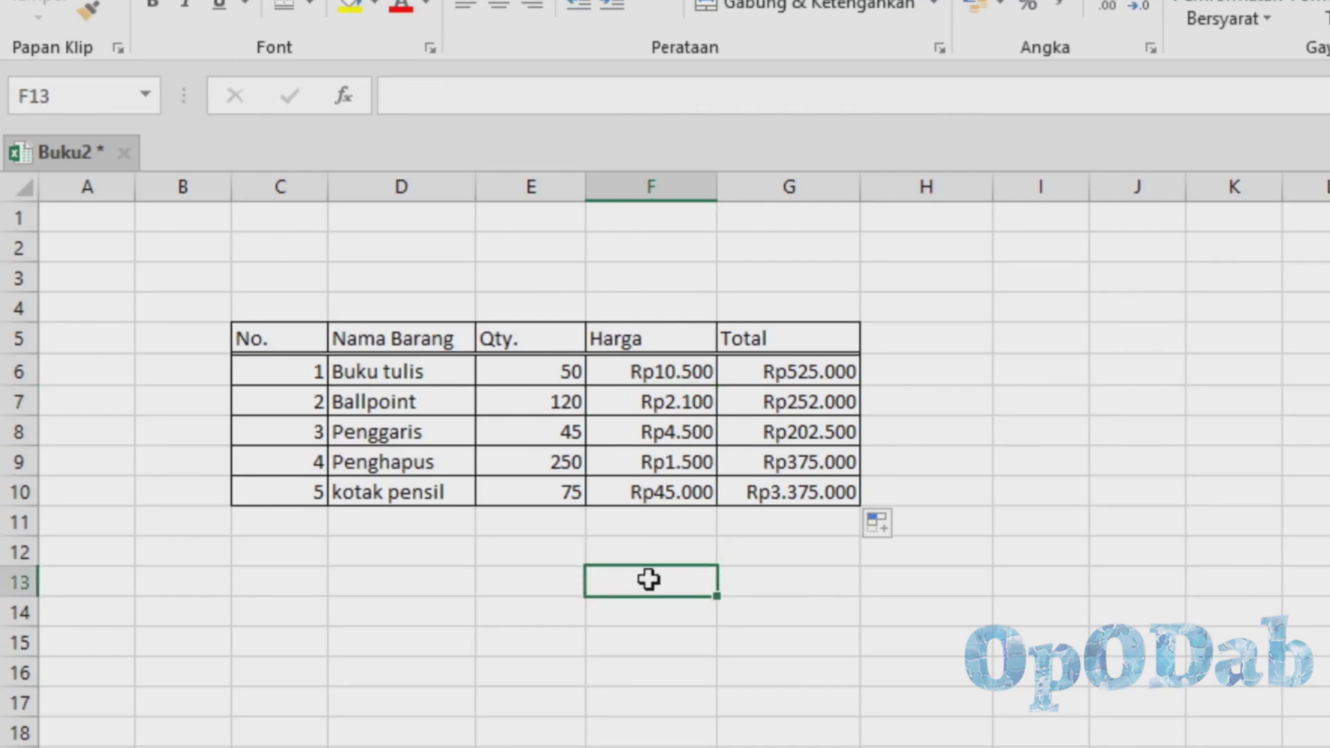
# Enter the demo formula =E6*F7 in G13, giving Rp105.000.
pyautogui.click(727, 581)
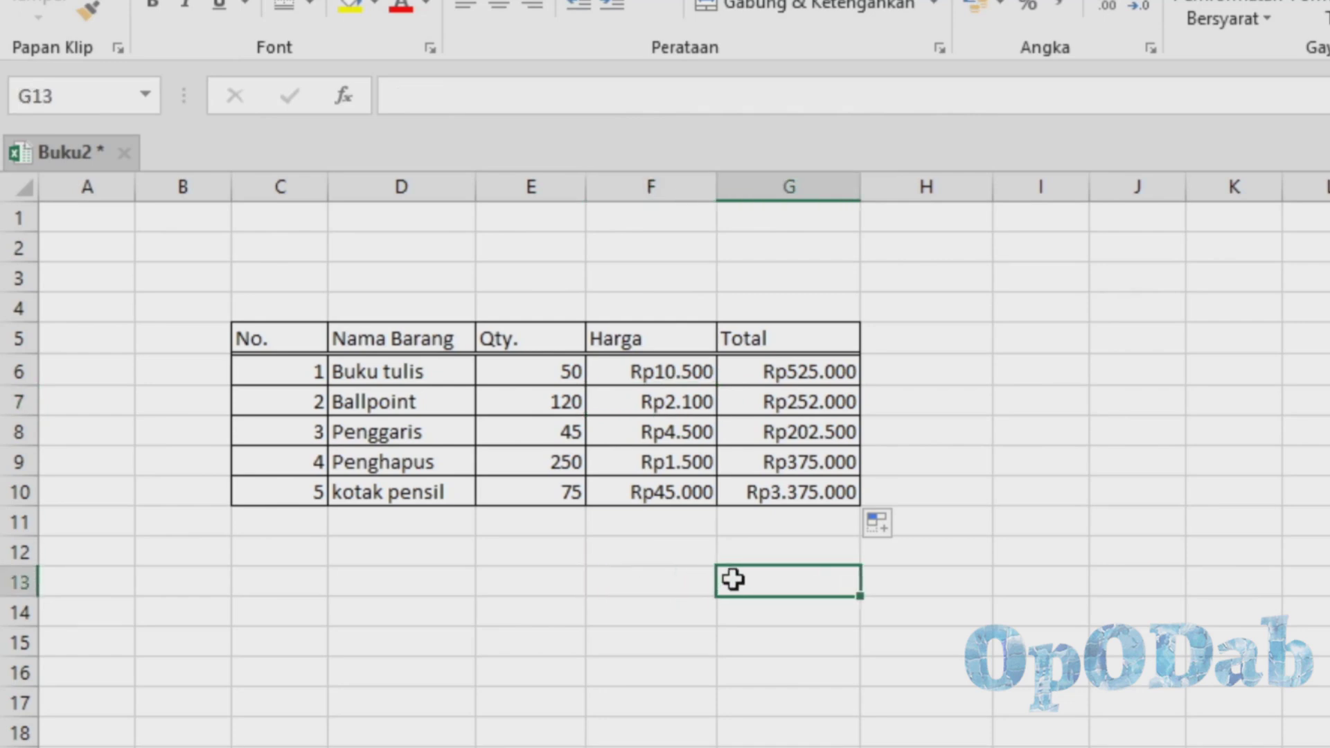
pyautogui.write('=')
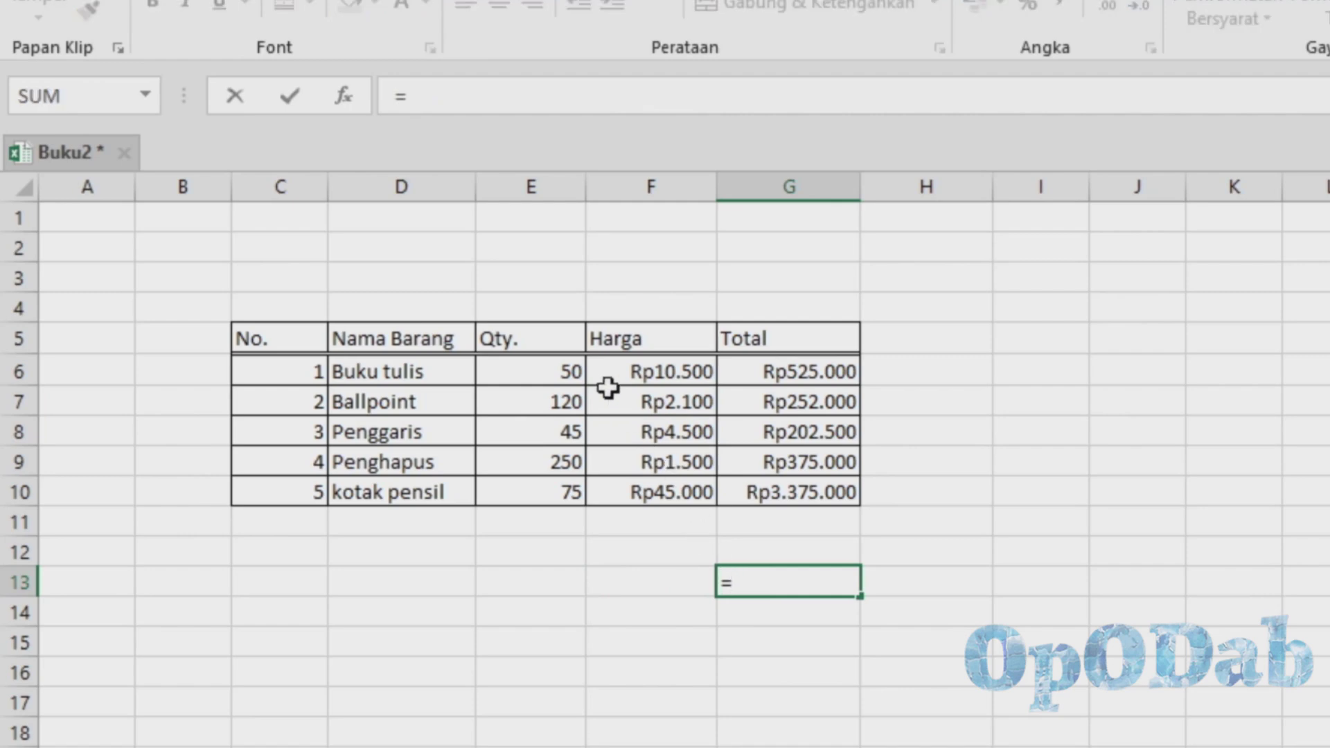
pyautogui.click(564, 370)
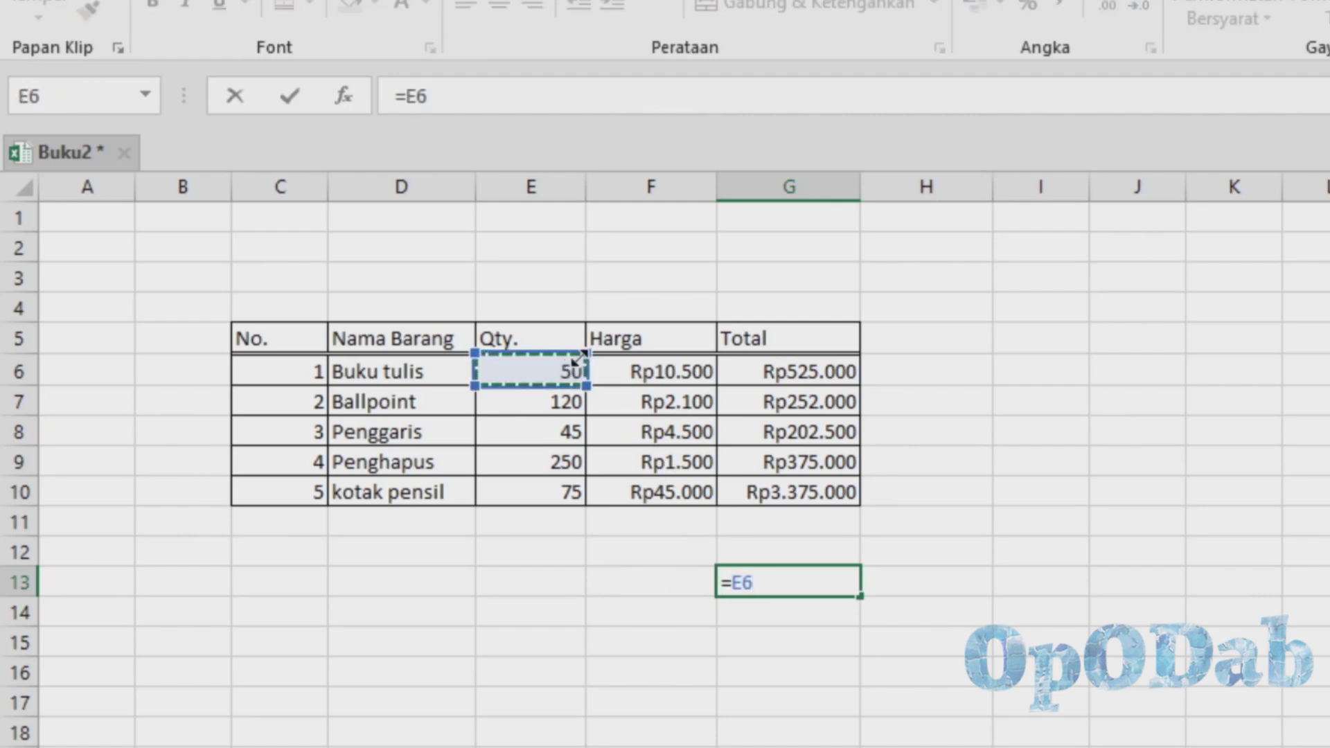
pyautogui.write('*')
pyautogui.click(669, 409)
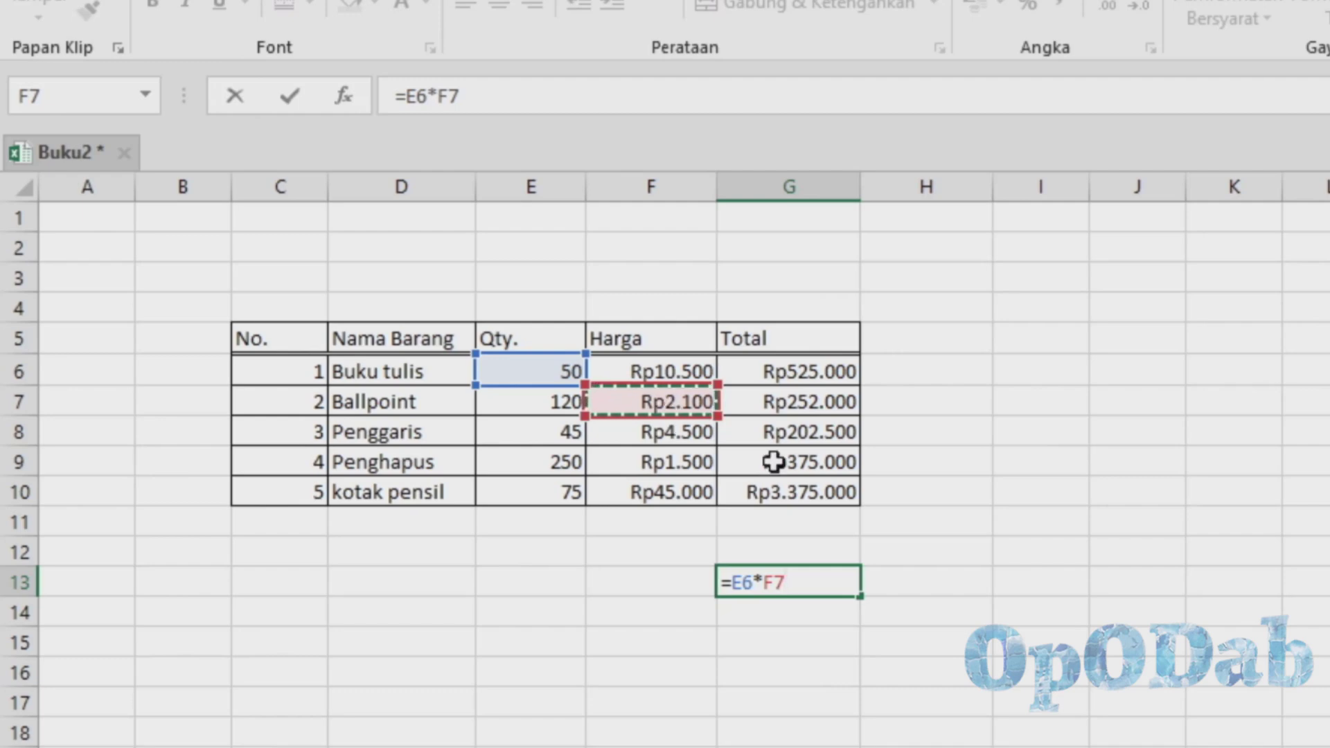
pyautogui.hotkey('ctrl', 'Return')
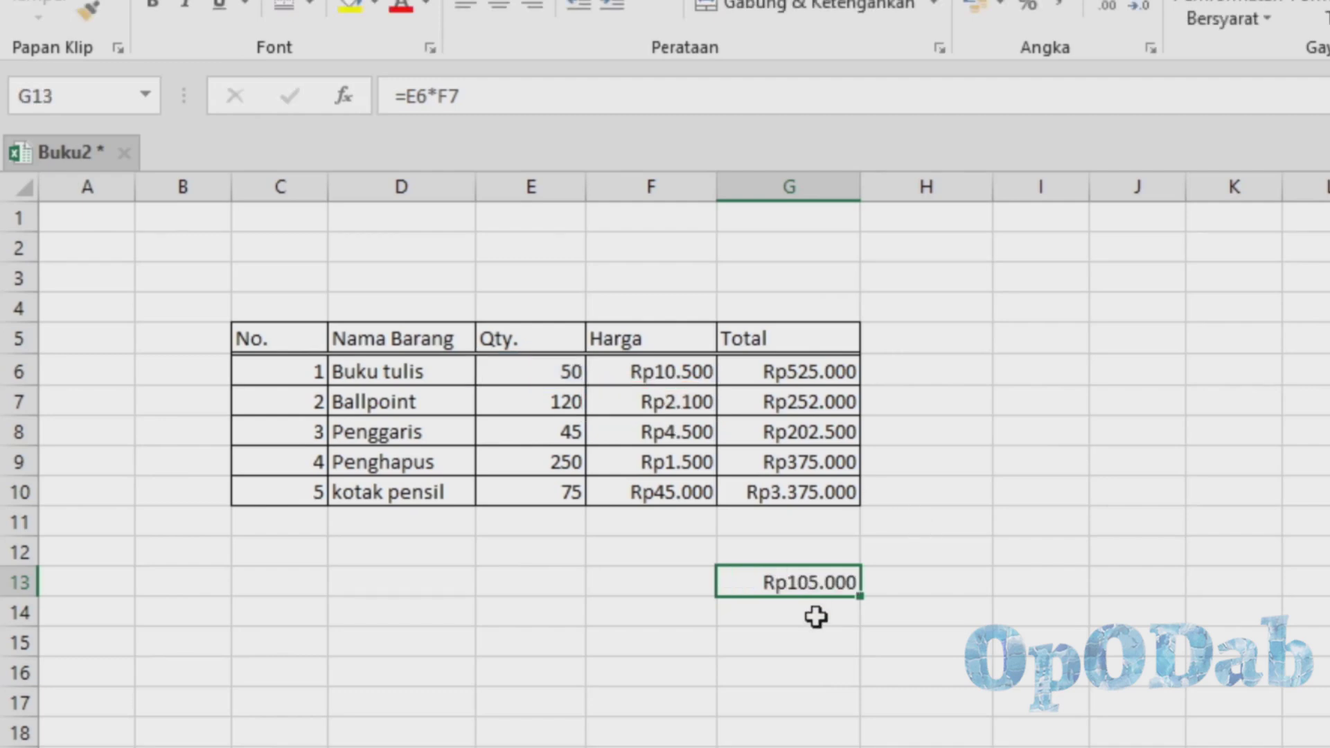
pyautogui.click(548, 402)
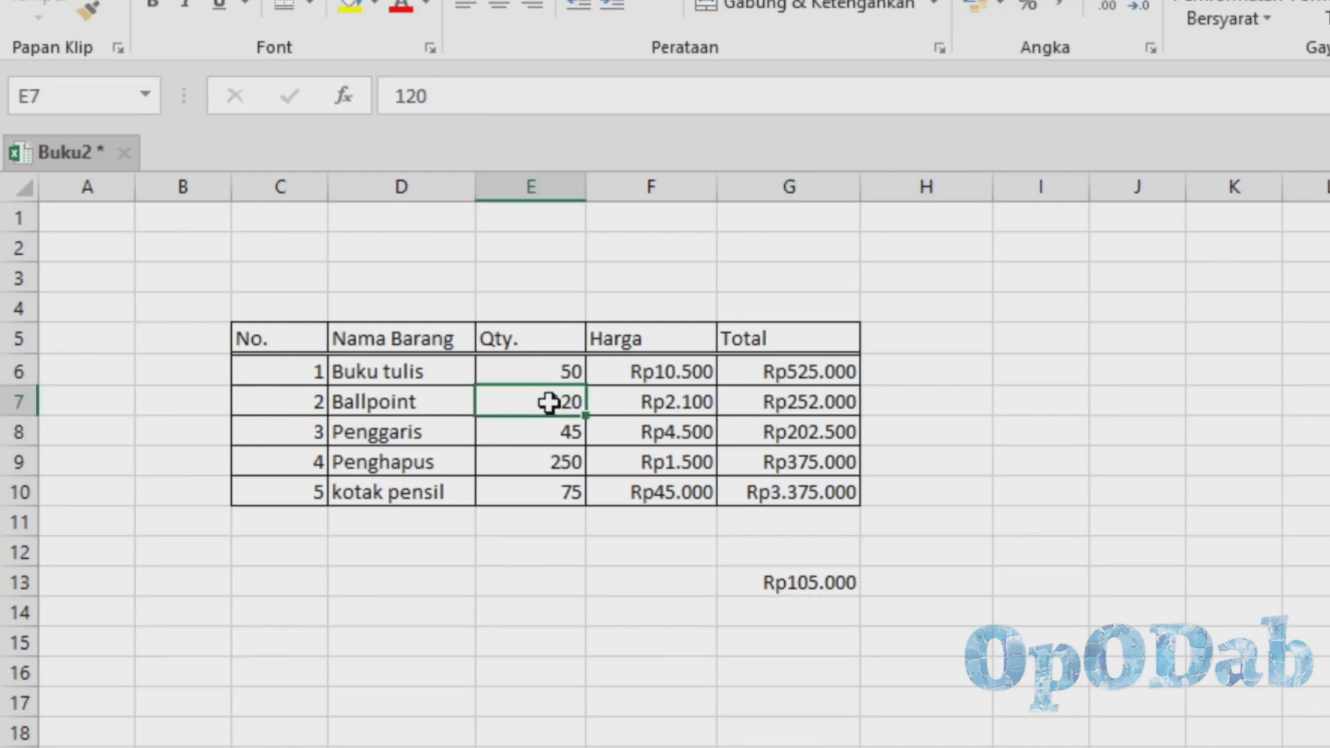
pyautogui.click(638, 432)
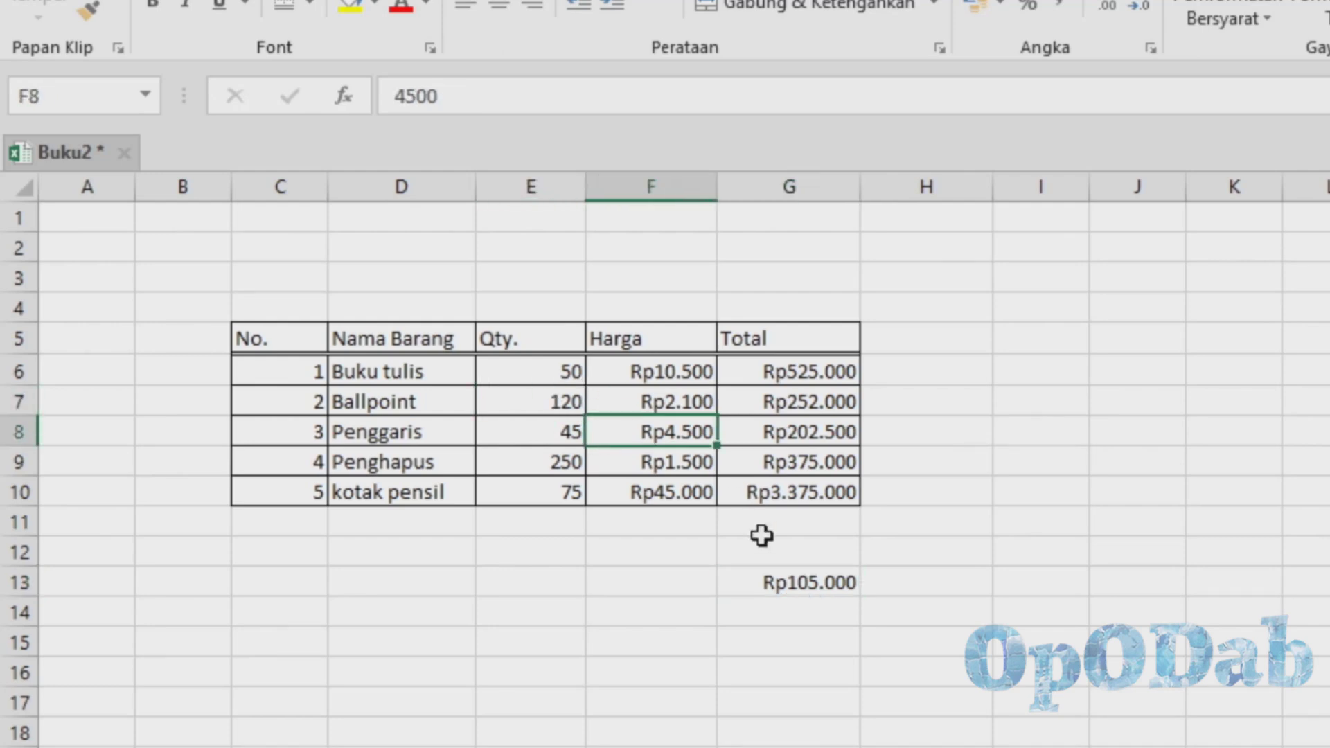
pyautogui.click(845, 585)
# Copy the G13 formula down to G18 and inspect the shifted references in G14, G15 and G17.
pyautogui.moveTo(860, 592); pyautogui.dragTo(862, 736)
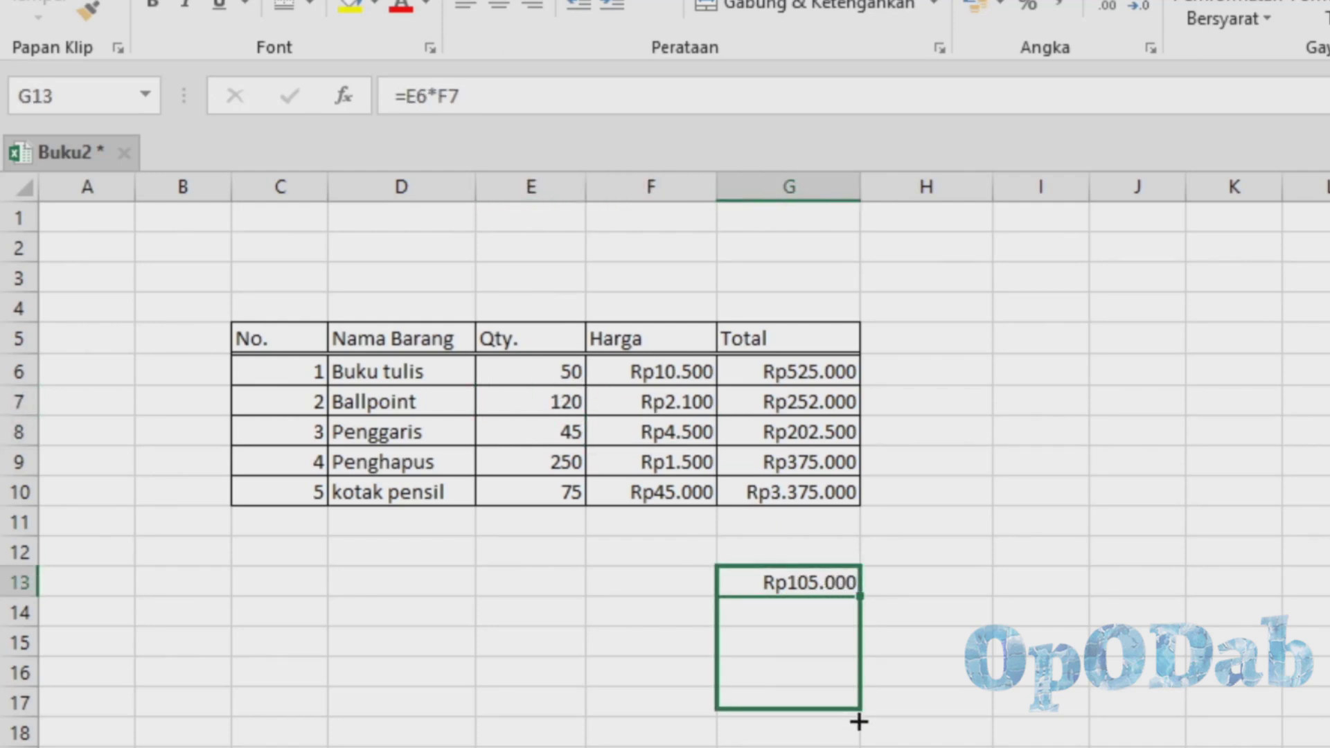
pyautogui.click(828, 705)
pyautogui.click(805, 613)
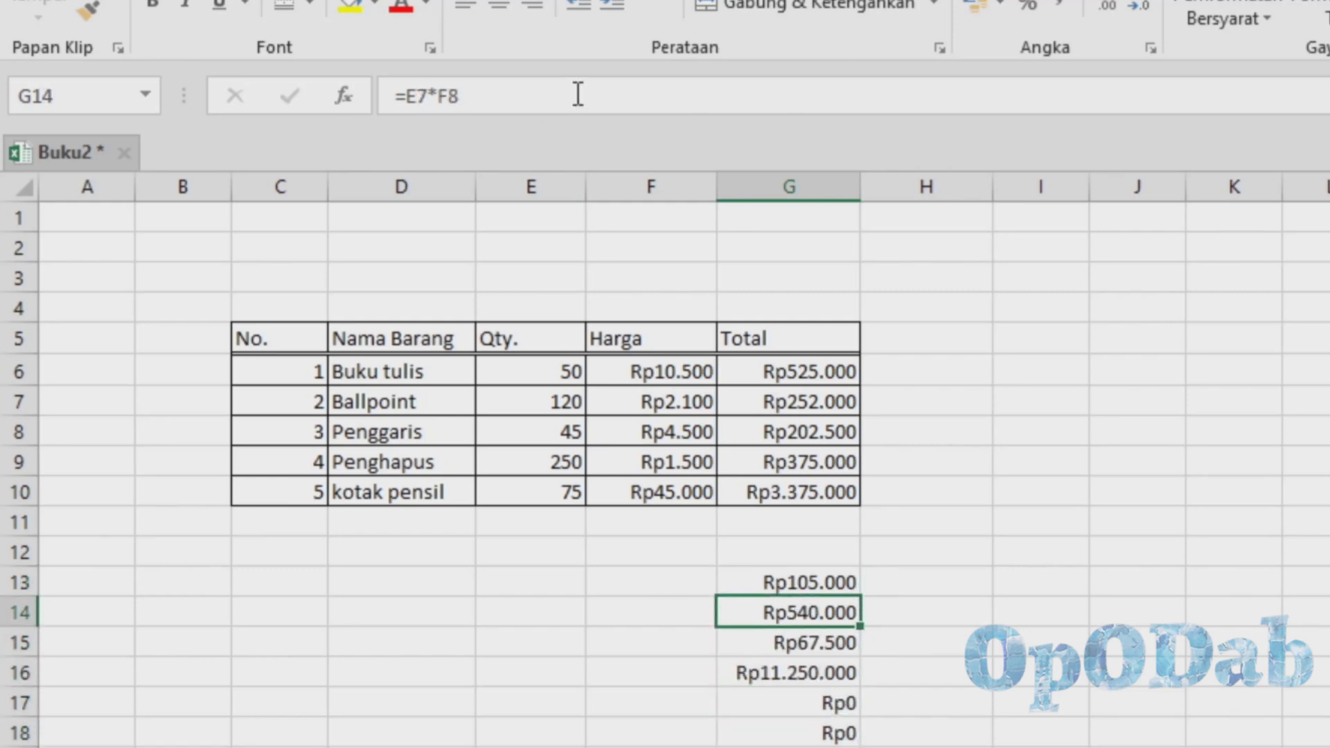
pyautogui.click(555, 95)
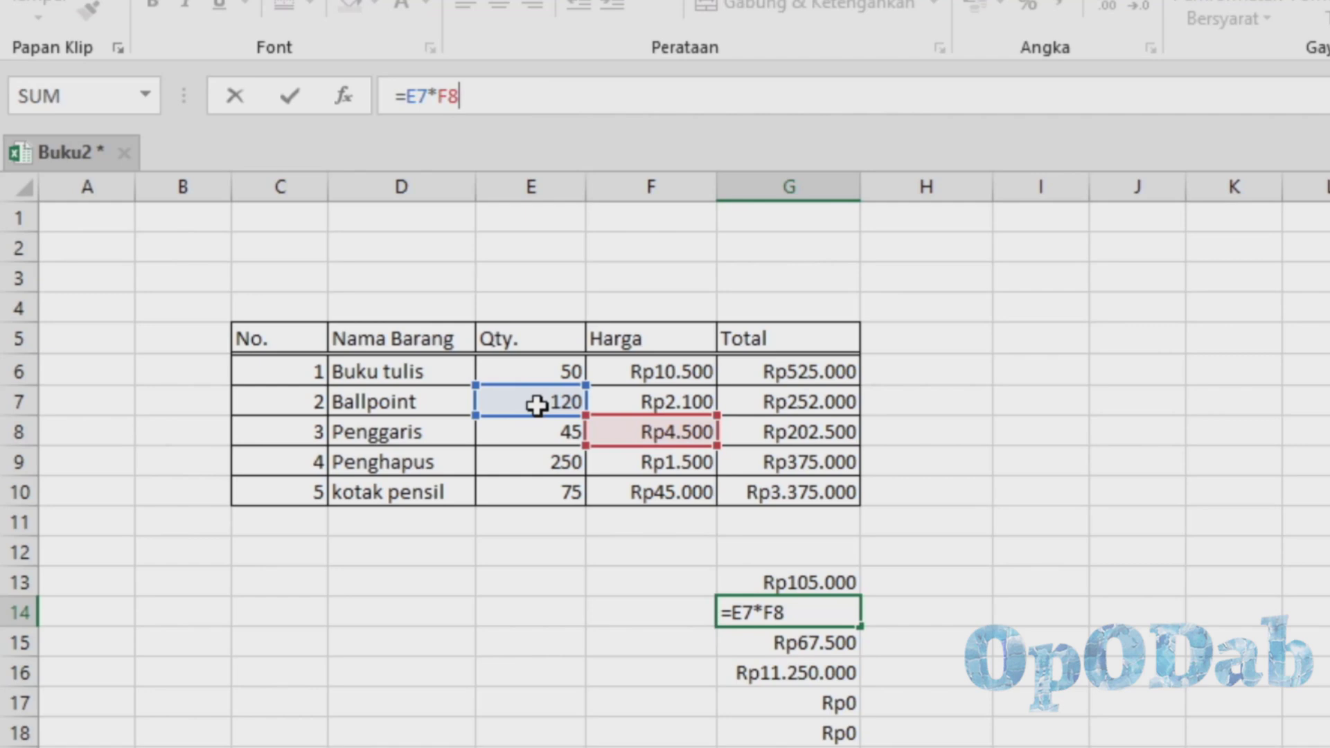
pyautogui.press('Return')
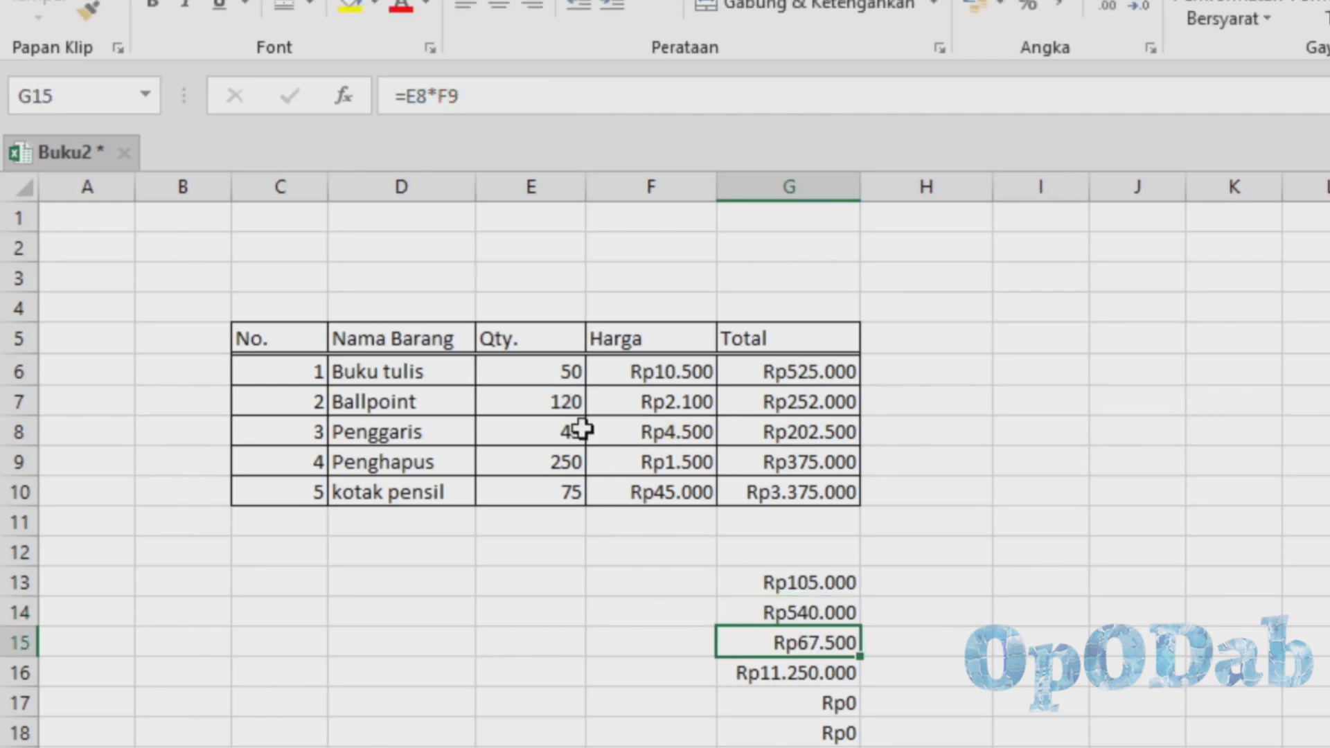
pyautogui.press('F2')
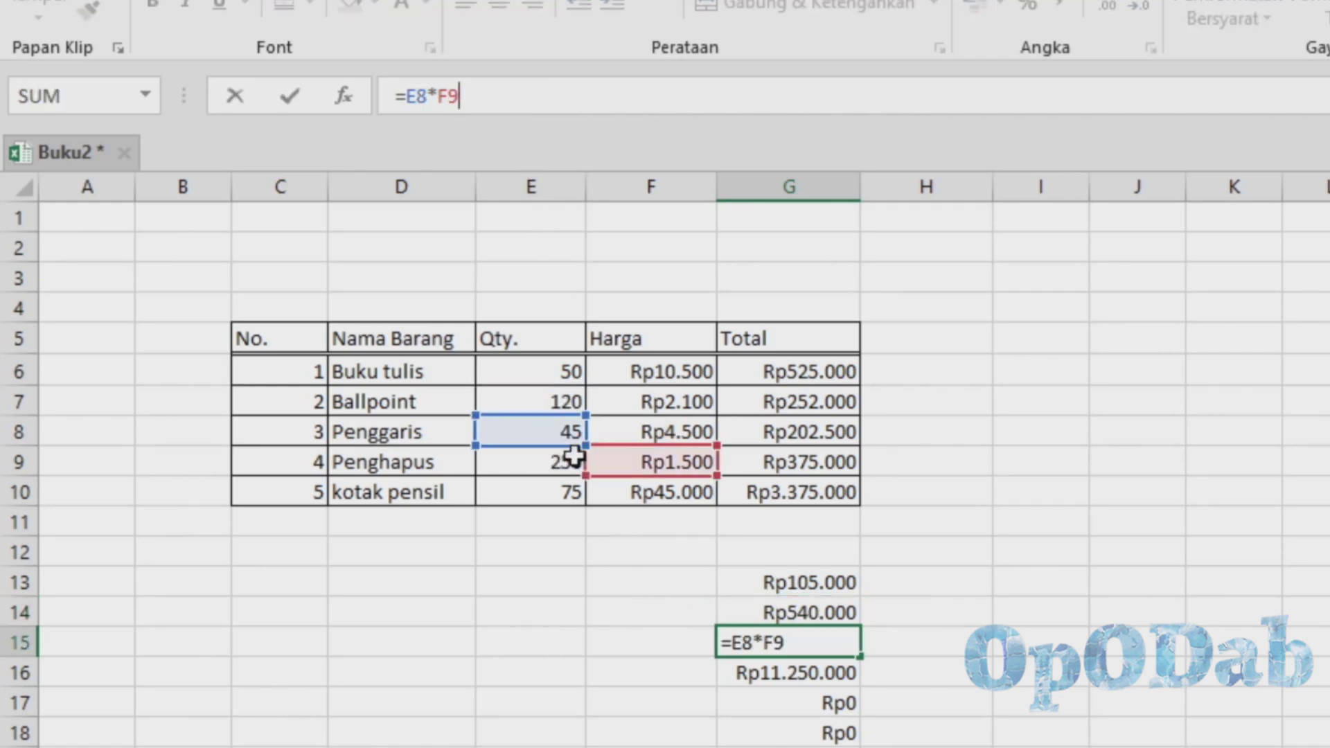
pyautogui.press('Return')
pyautogui.press('Return')
pyautogui.press('F2')
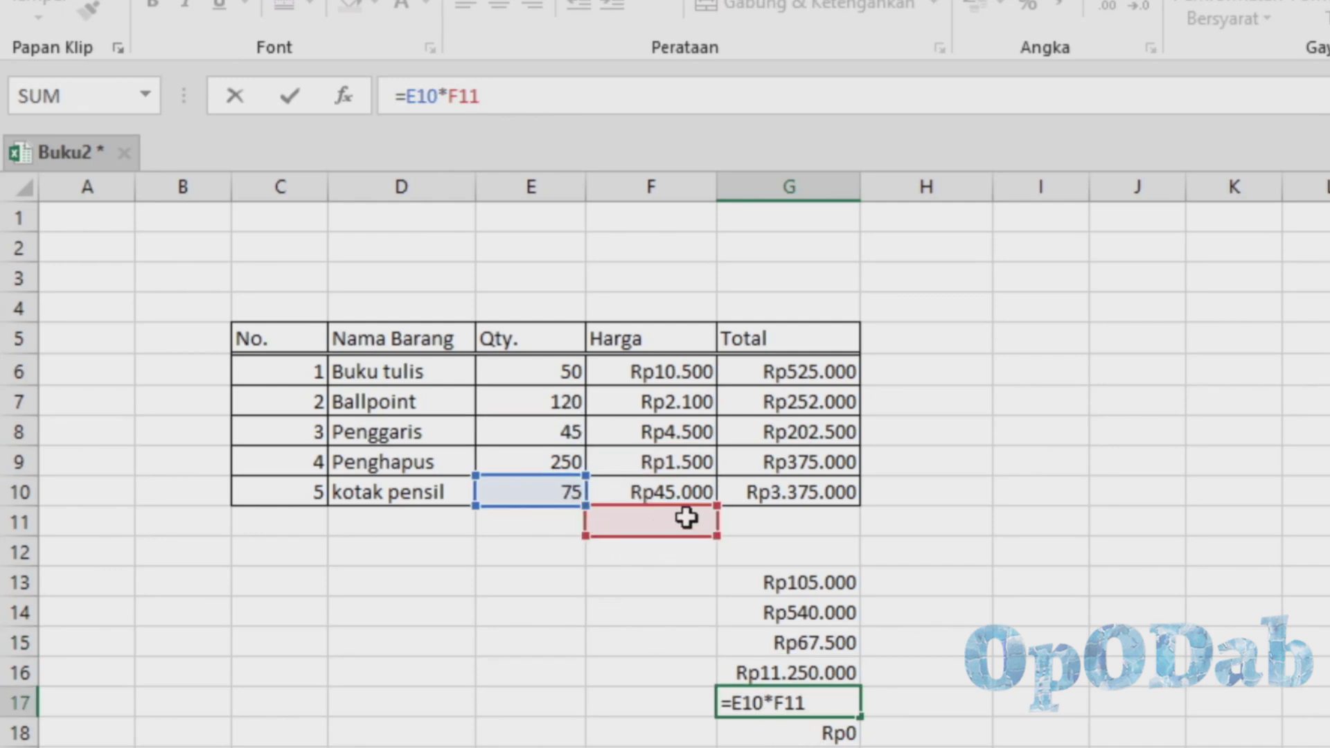
pyautogui.press('Return')
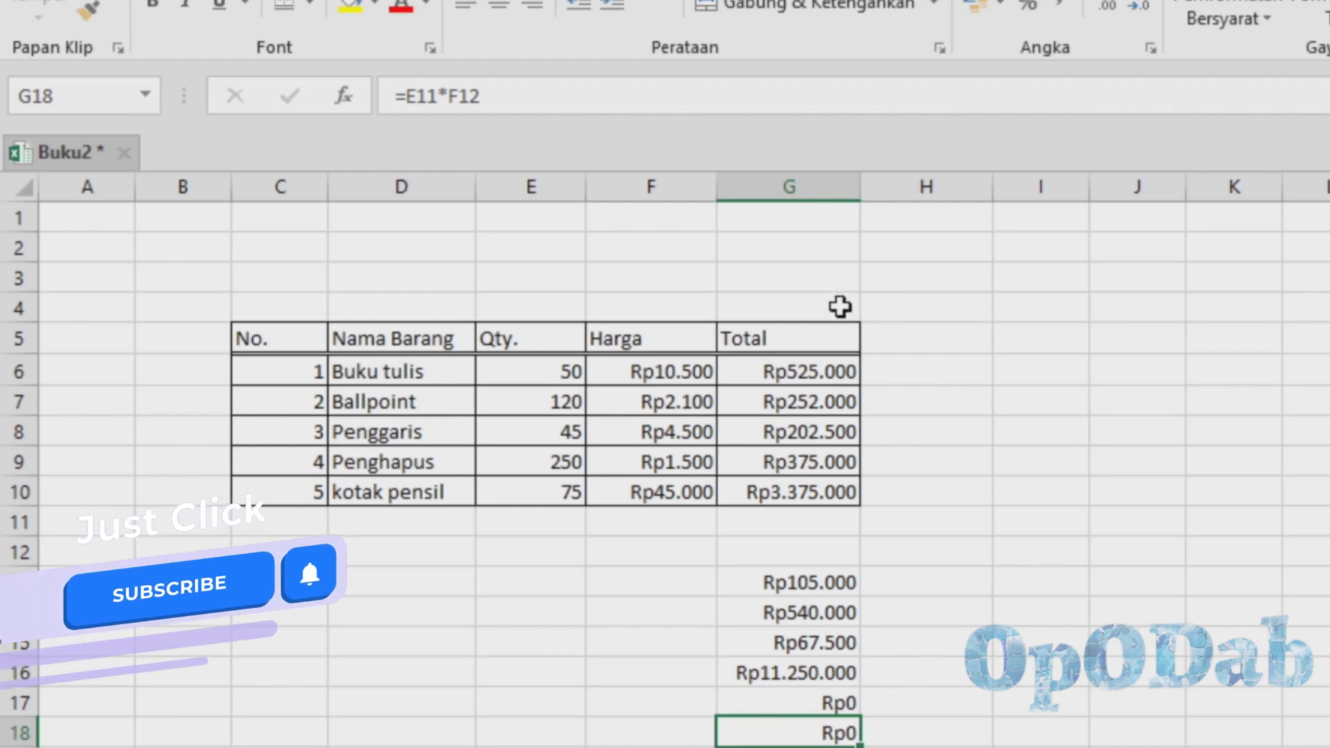
# Type Pajak in G4, the rate 10% in H4, and the heading Nilai Pajak in H5.
pyautogui.click(838, 308)
pyautogui.write('P')
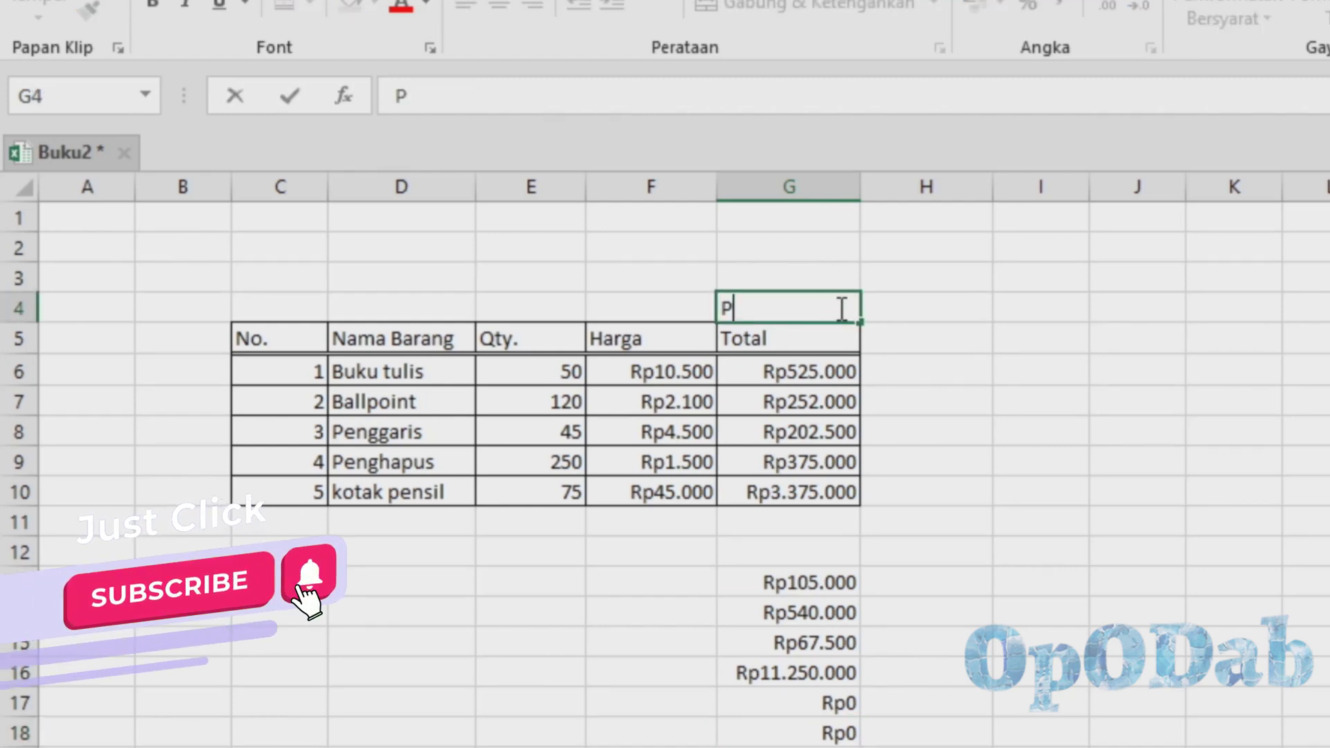
pyautogui.write('ajak')
pyautogui.press('Tab')
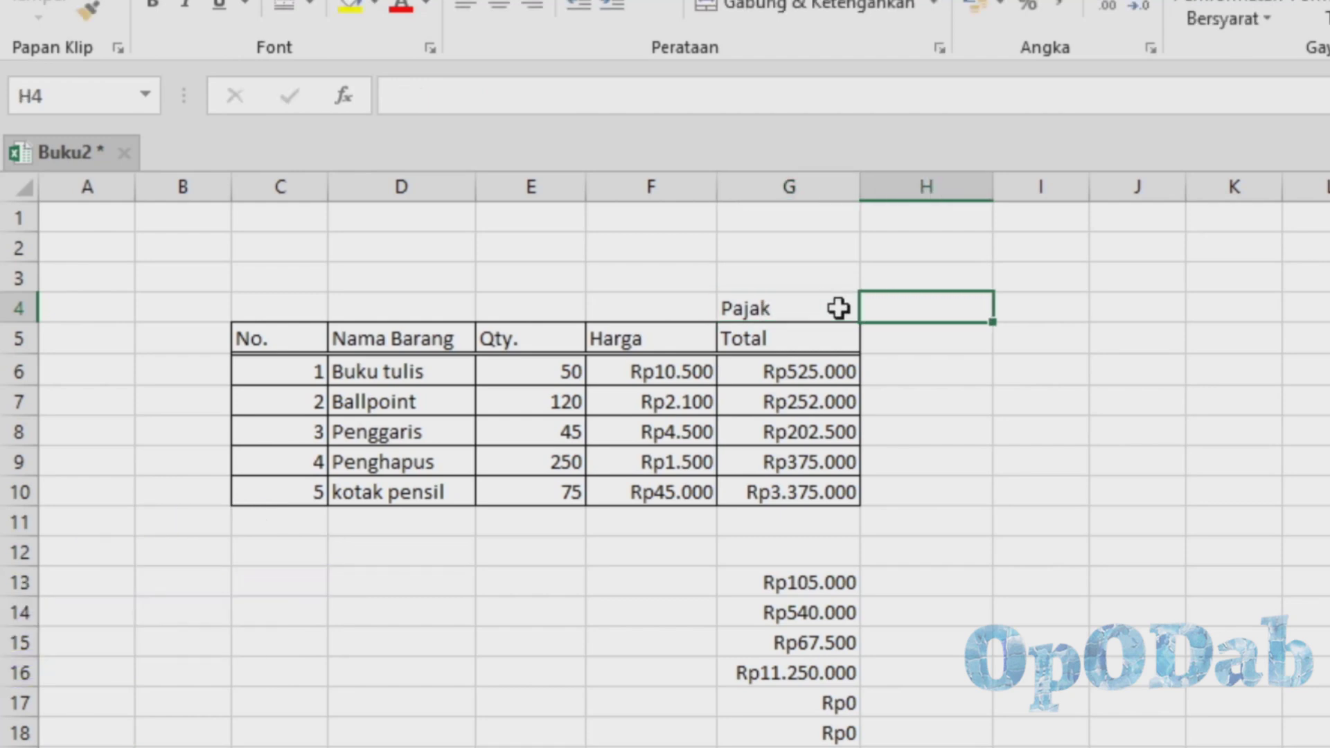
pyautogui.write('10%')
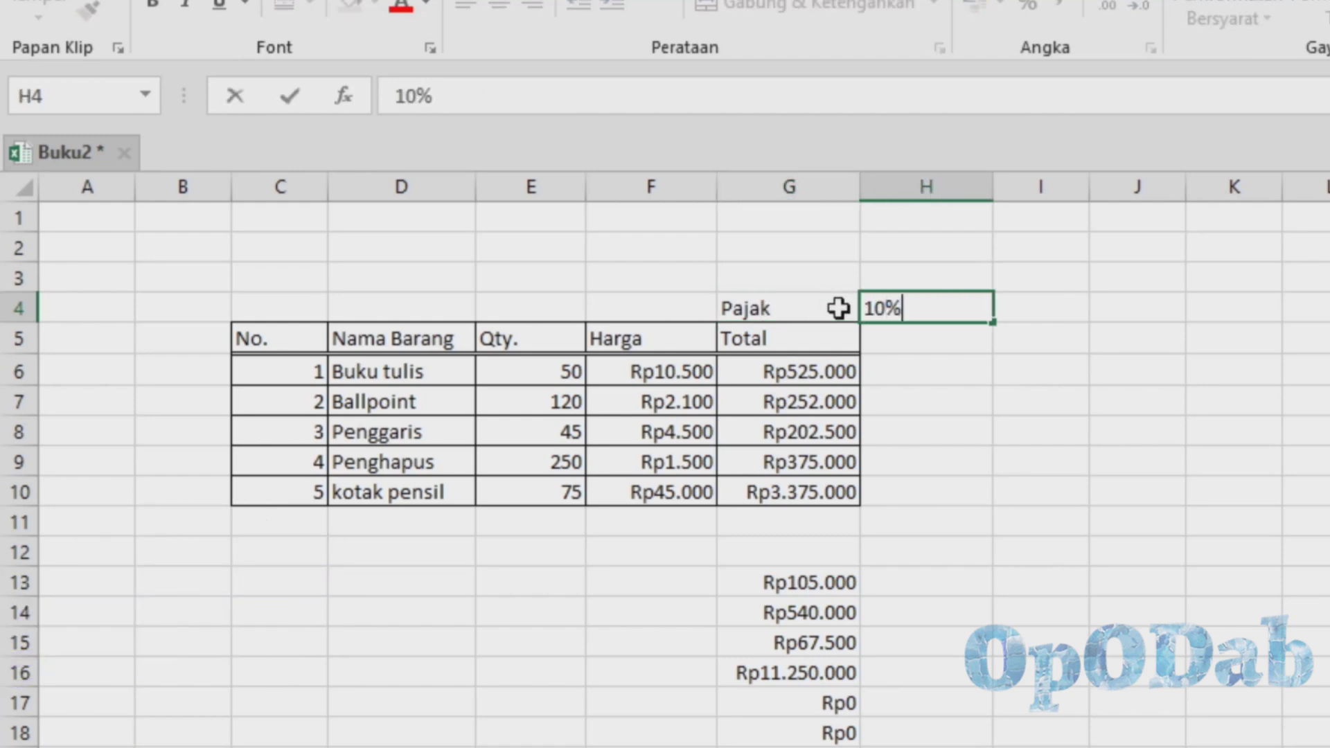
pyautogui.press('Return')
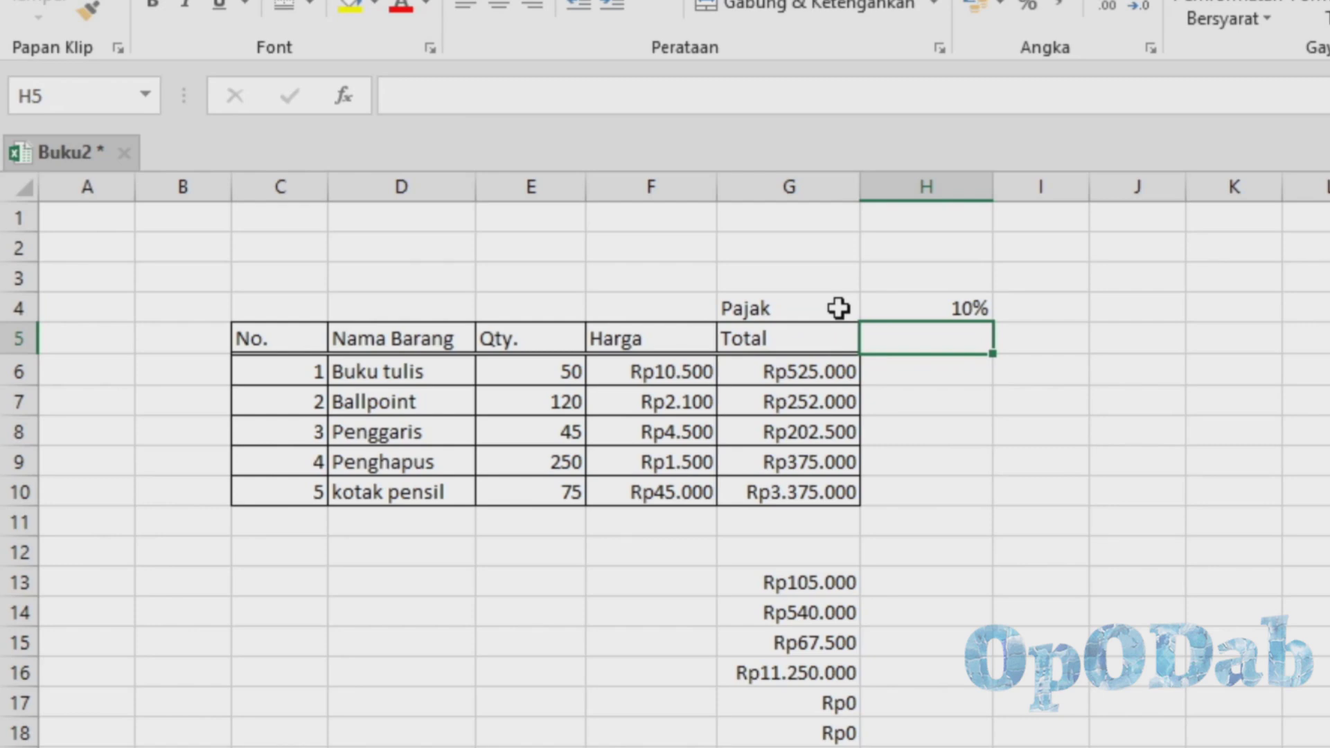
pyautogui.write('Nila')
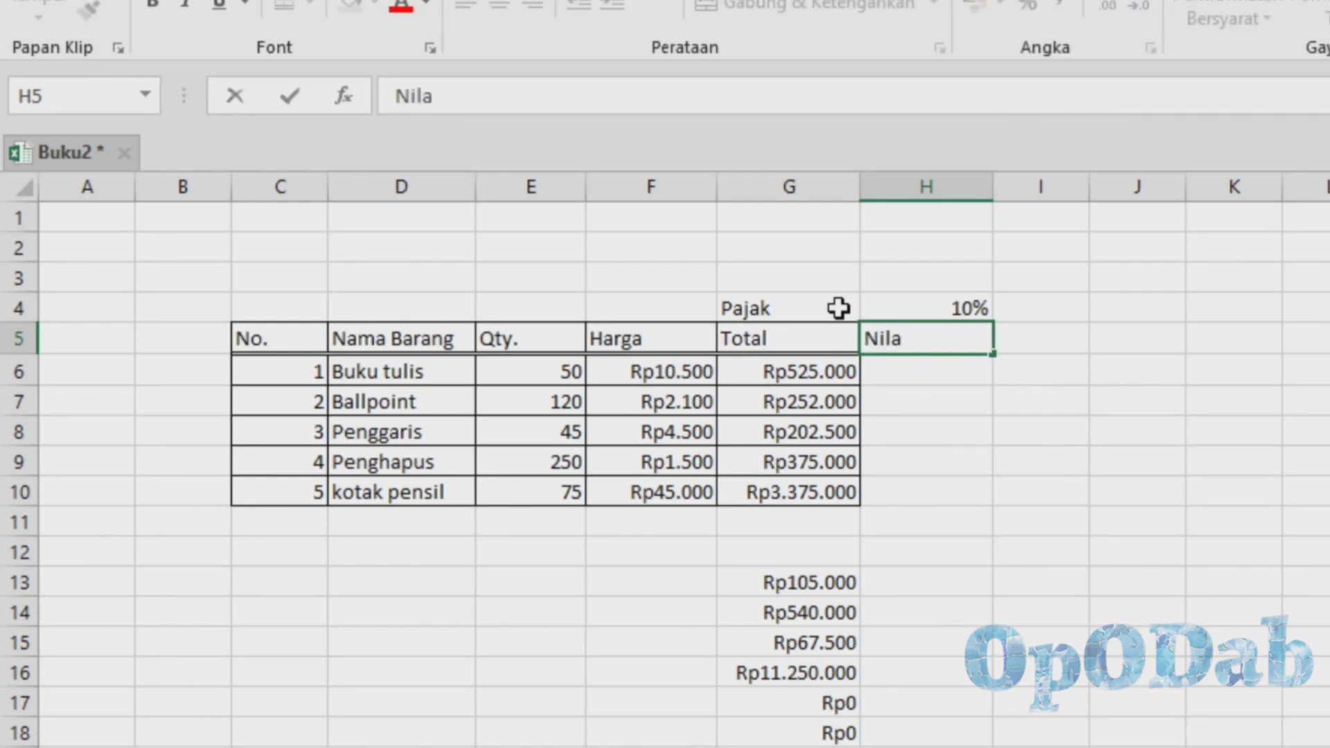
pyautogui.write('i Pajak')
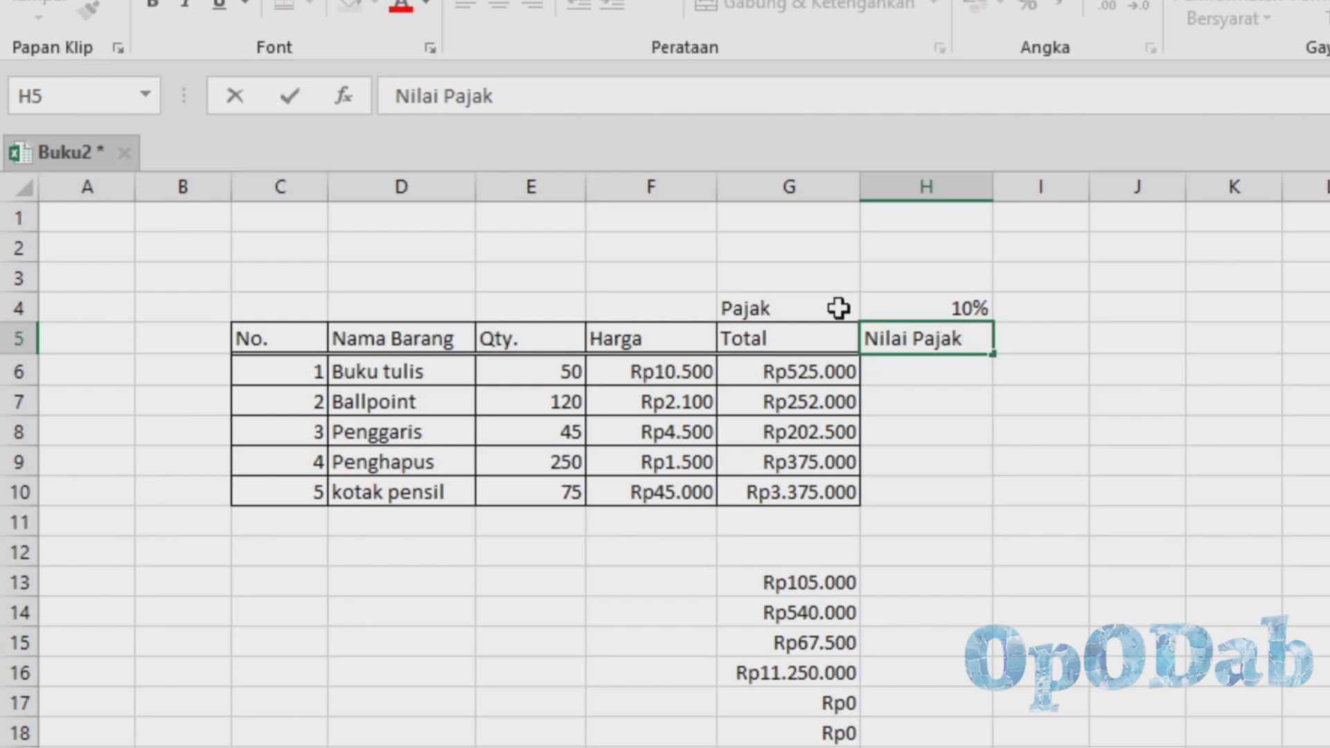
pyautogui.press('Return')
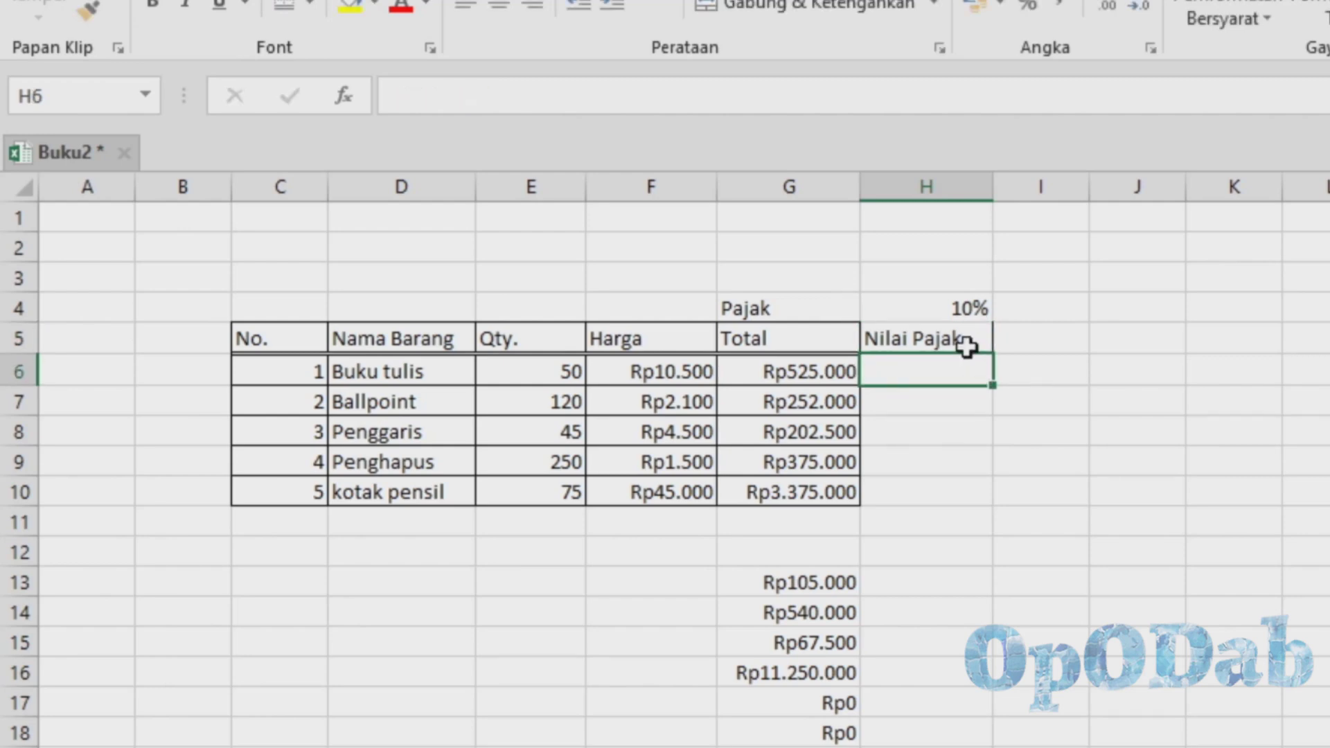
# Enter =G6*H4 in H6 for a Buku tulis tax of Rp52.500, then compare with G6.
pyautogui.click(774, 378)
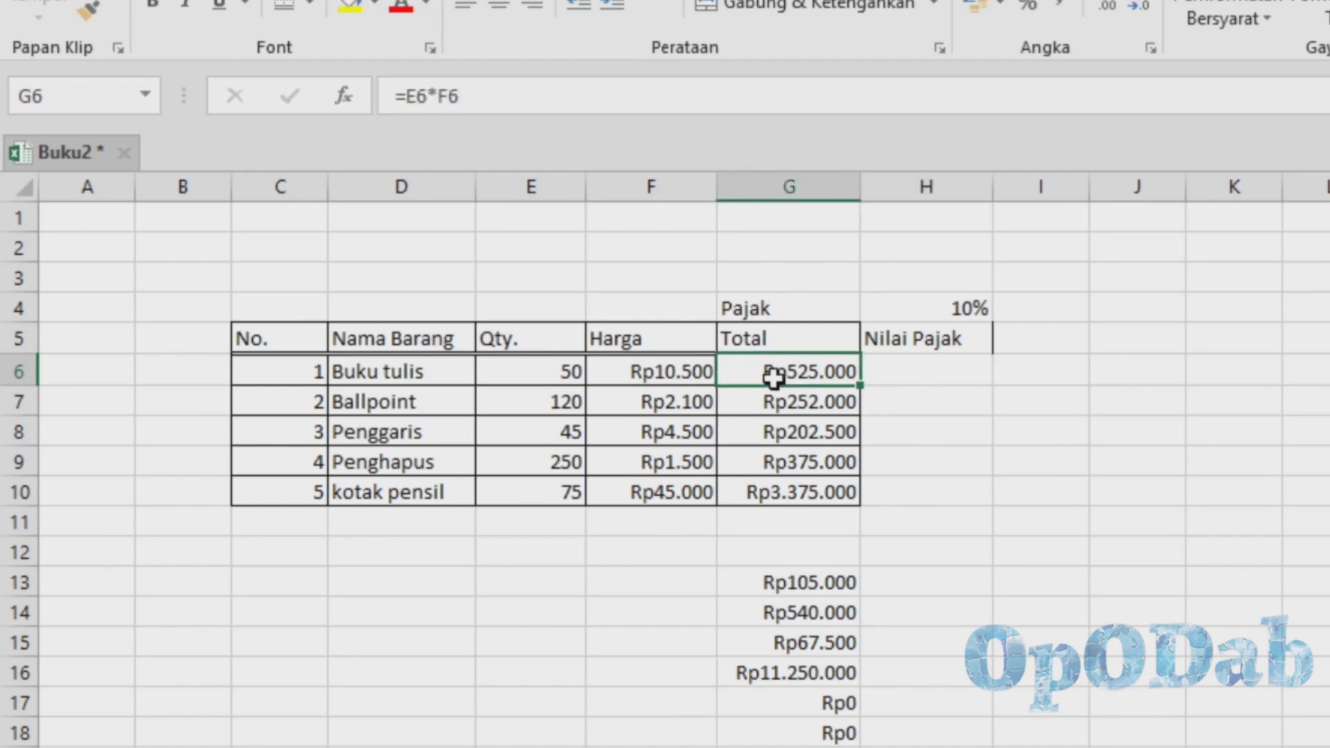
pyautogui.click(937, 306)
pyautogui.click(956, 369)
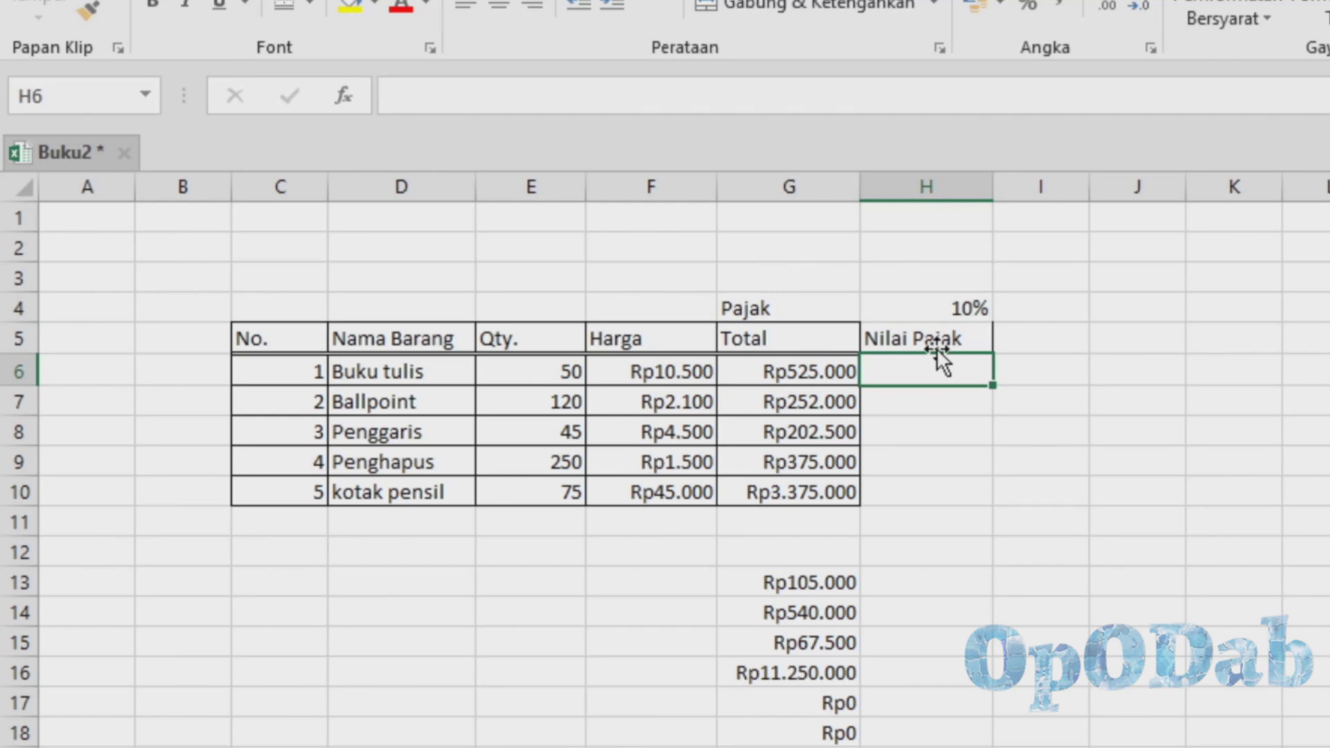
pyautogui.write('=')
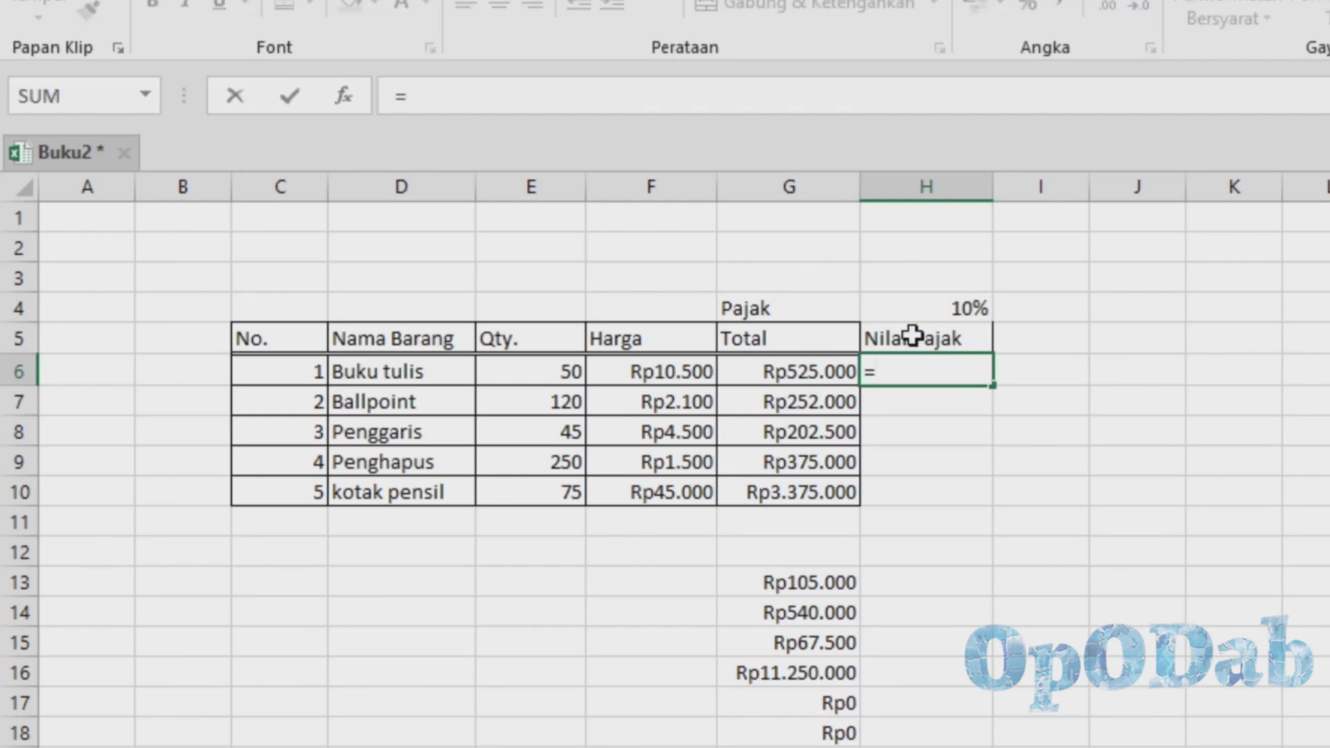
pyautogui.click(793, 380)
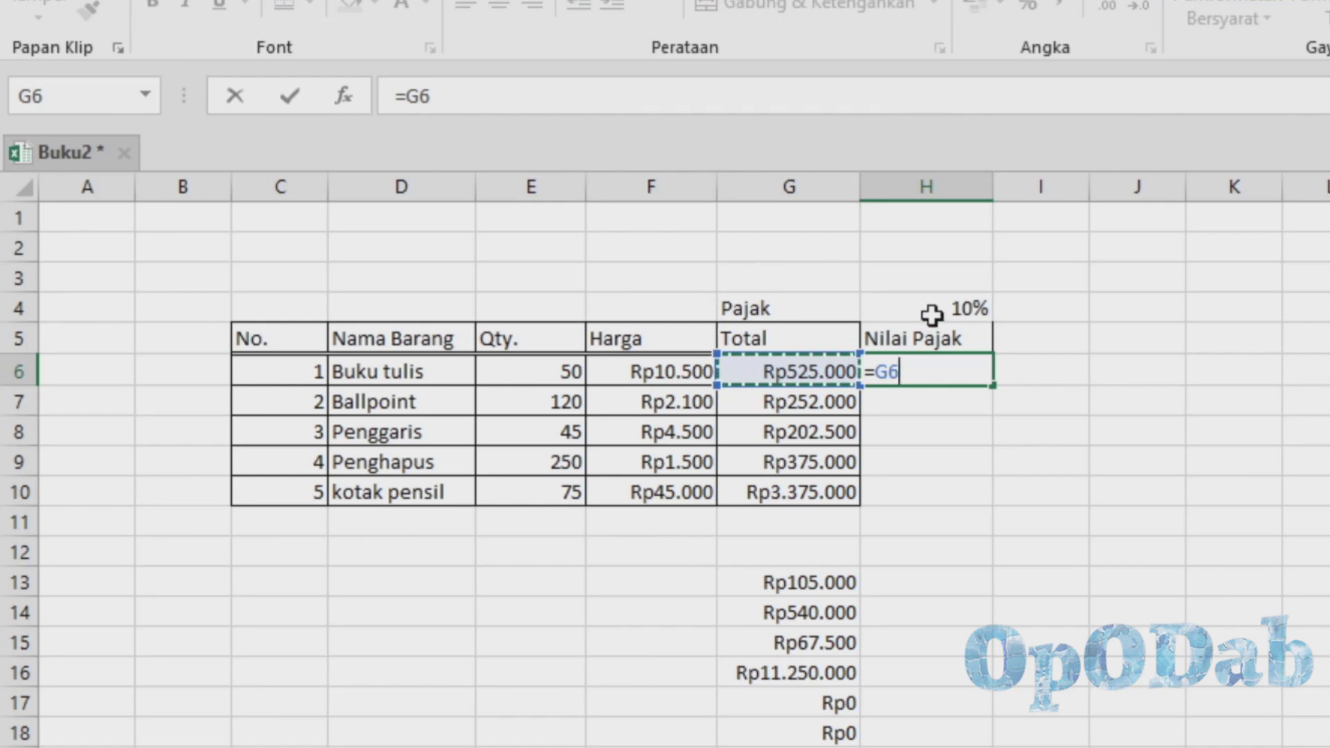
pyautogui.write('*')
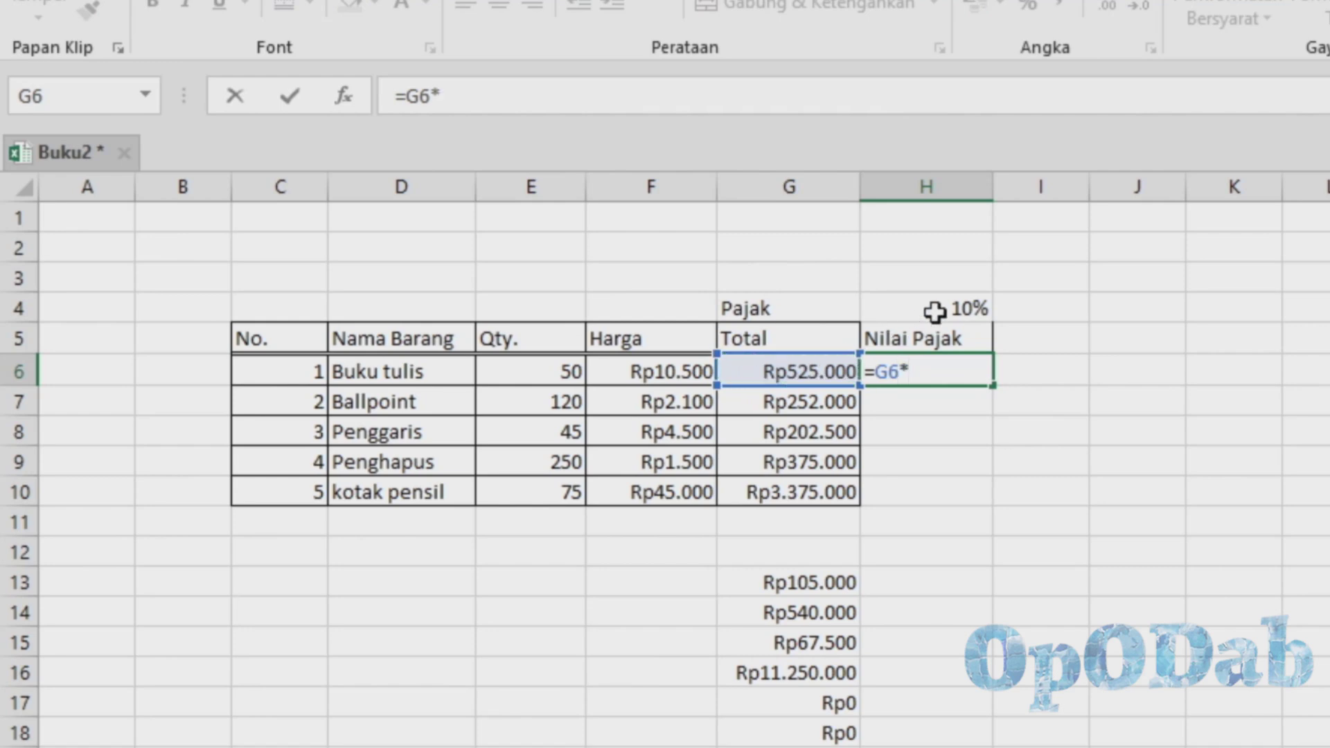
pyautogui.click(934, 313)
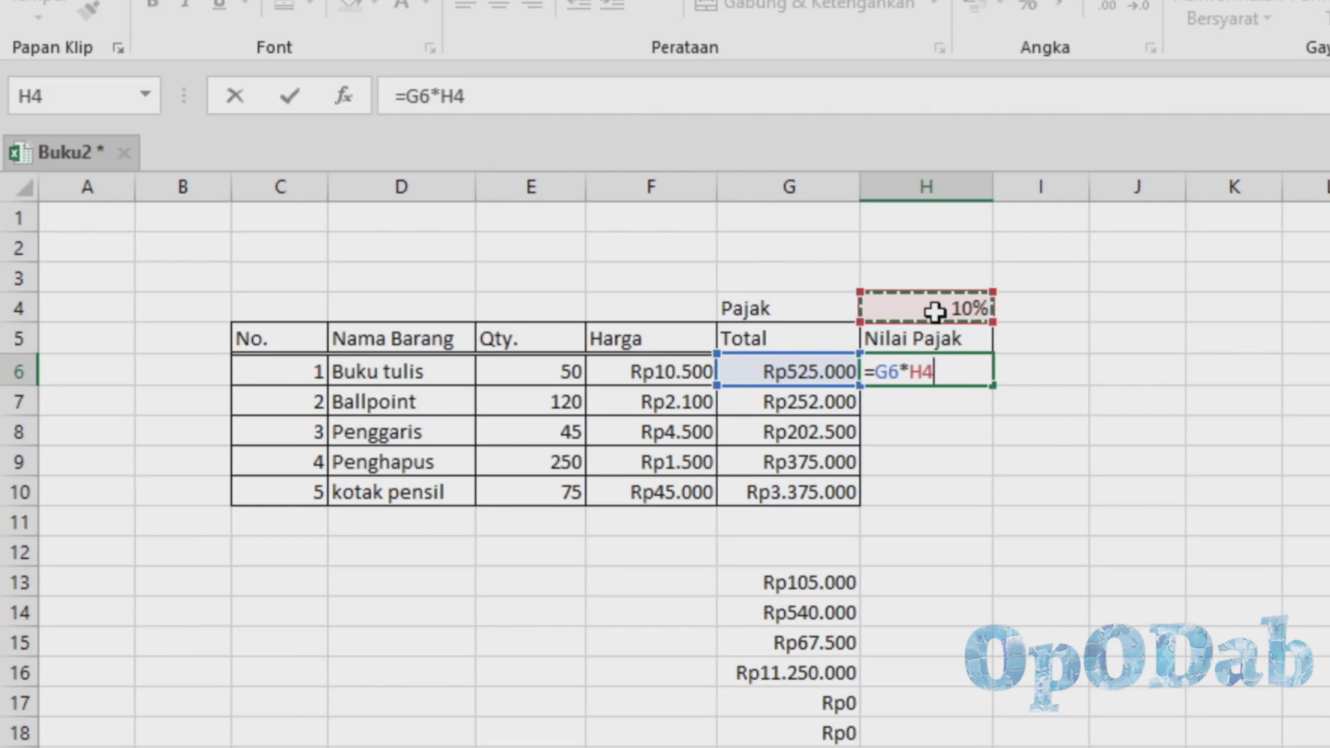
pyautogui.press('Return')
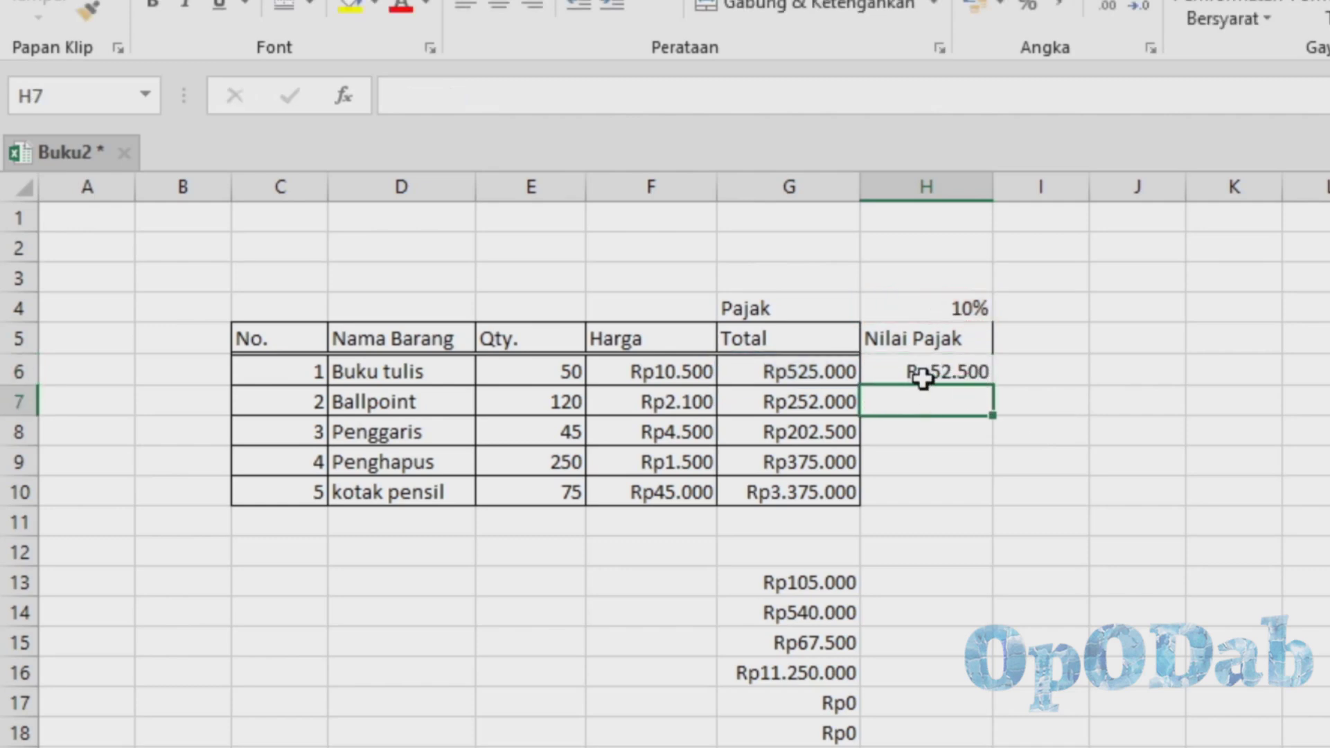
pyautogui.click(923, 379)
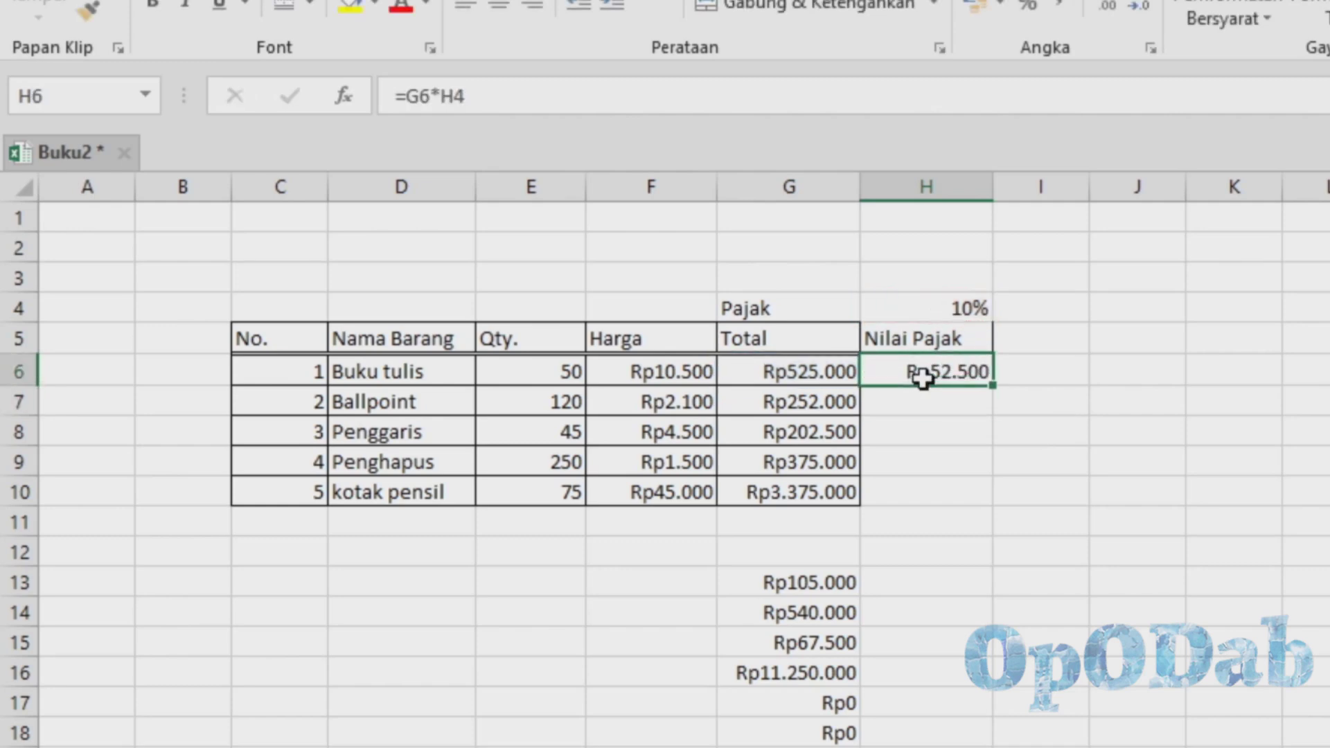
pyautogui.click(810, 371)
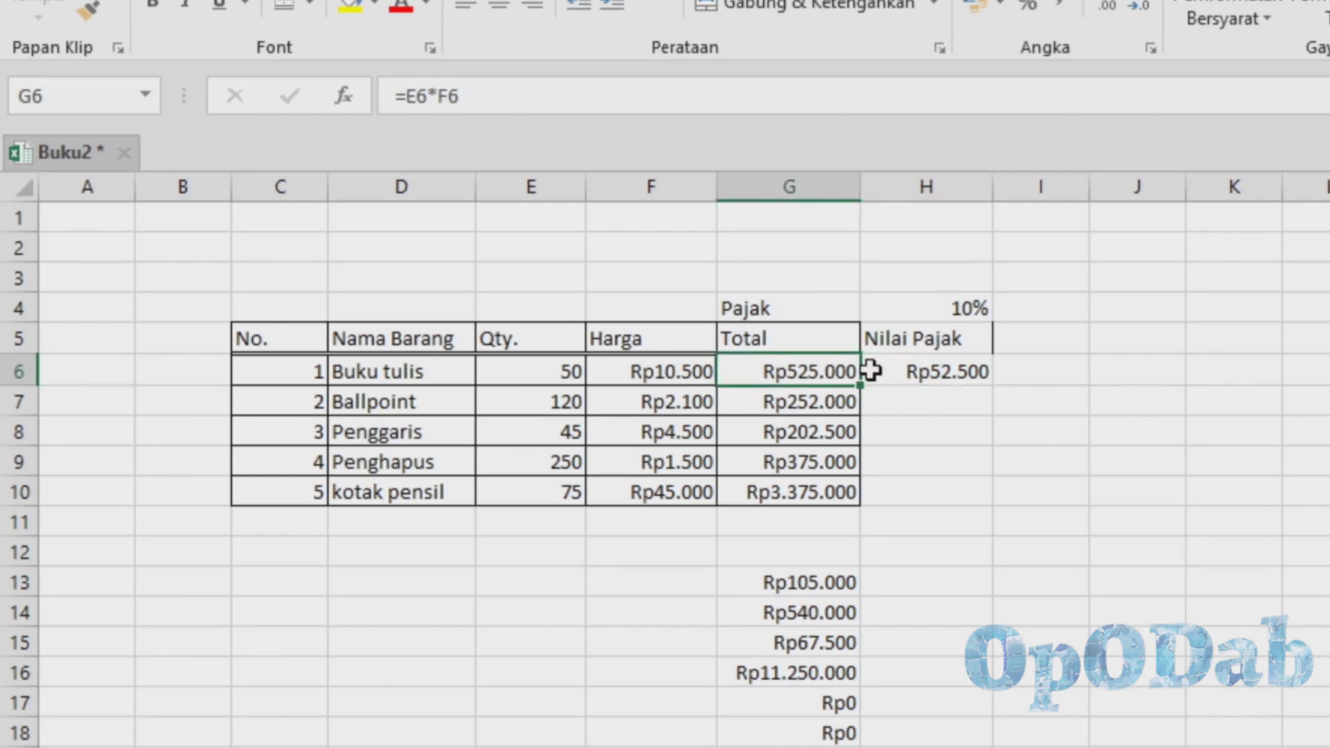
pyautogui.click(929, 374)
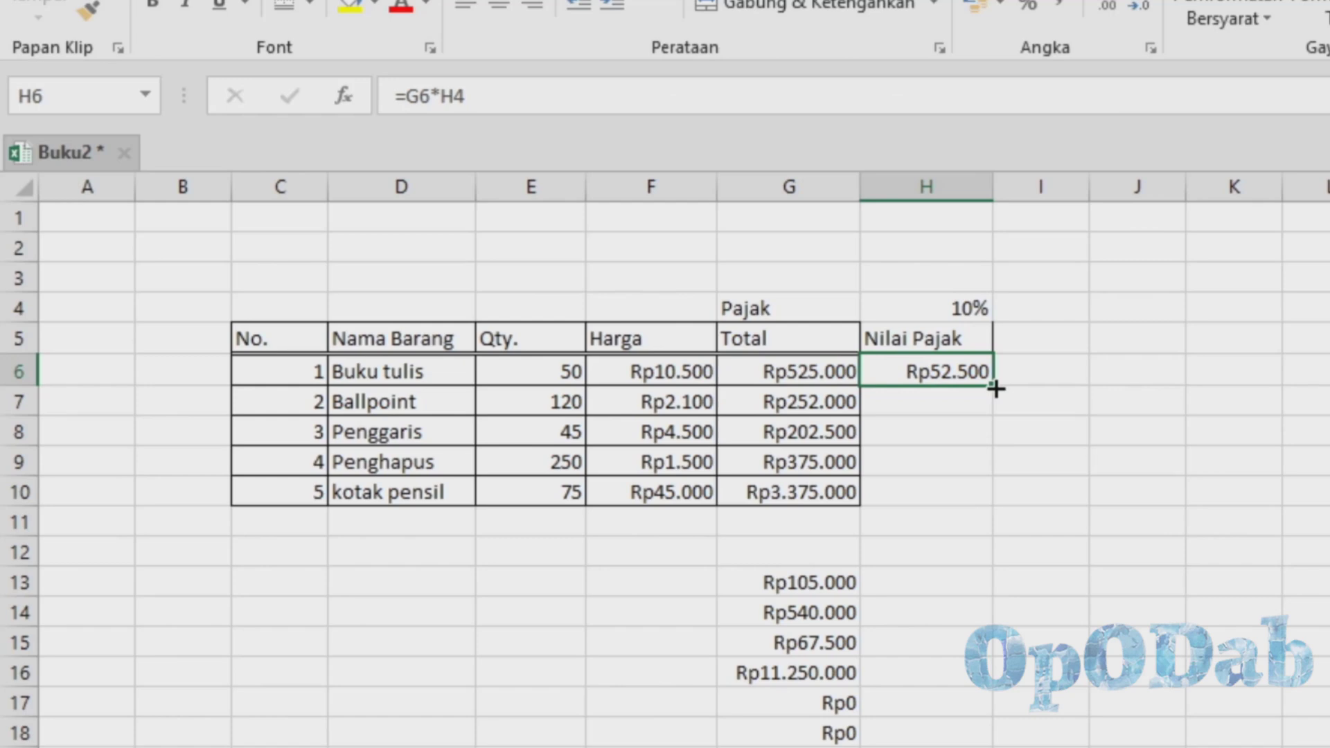
# Fill the tax formula down to H10 and inspect H7's shifted =G7*H5 causing #NILAI! errors.
pyautogui.moveTo(995, 389); pyautogui.dragTo(989, 507)
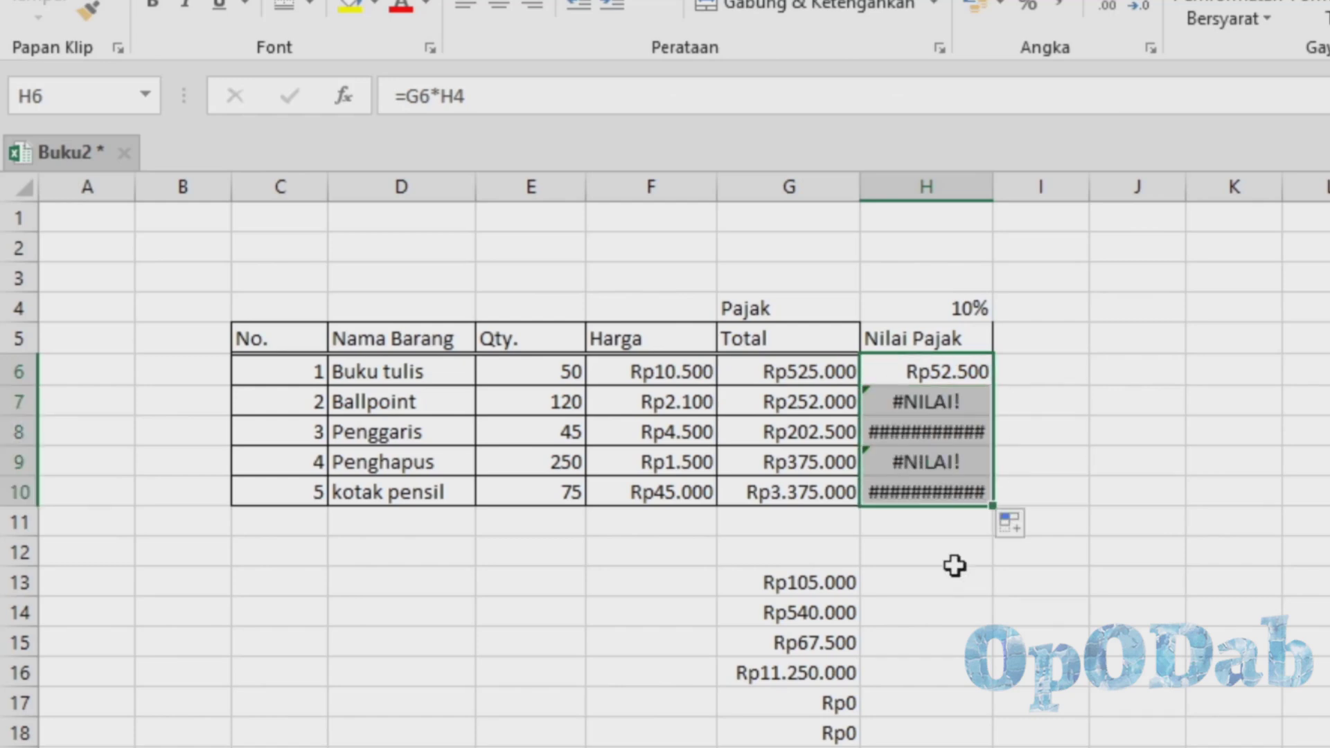
pyautogui.click(918, 406)
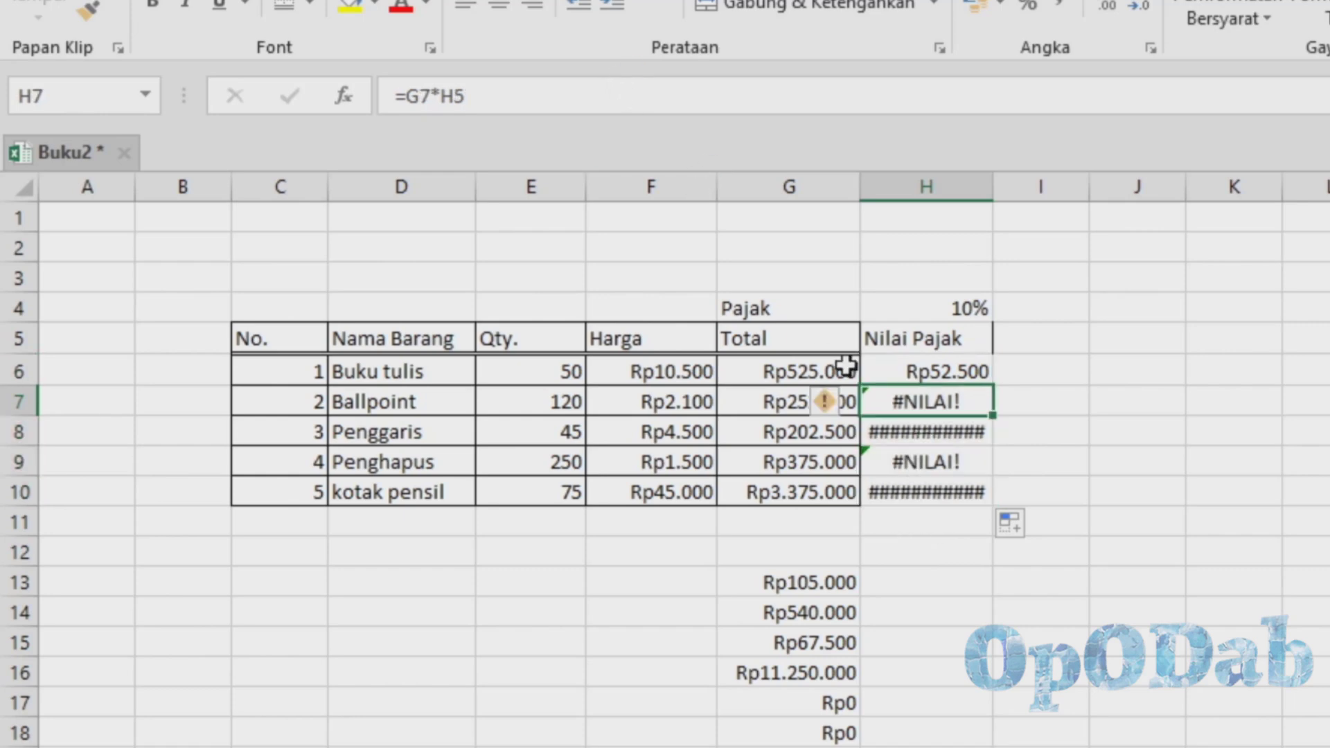
pyautogui.click(745, 104)
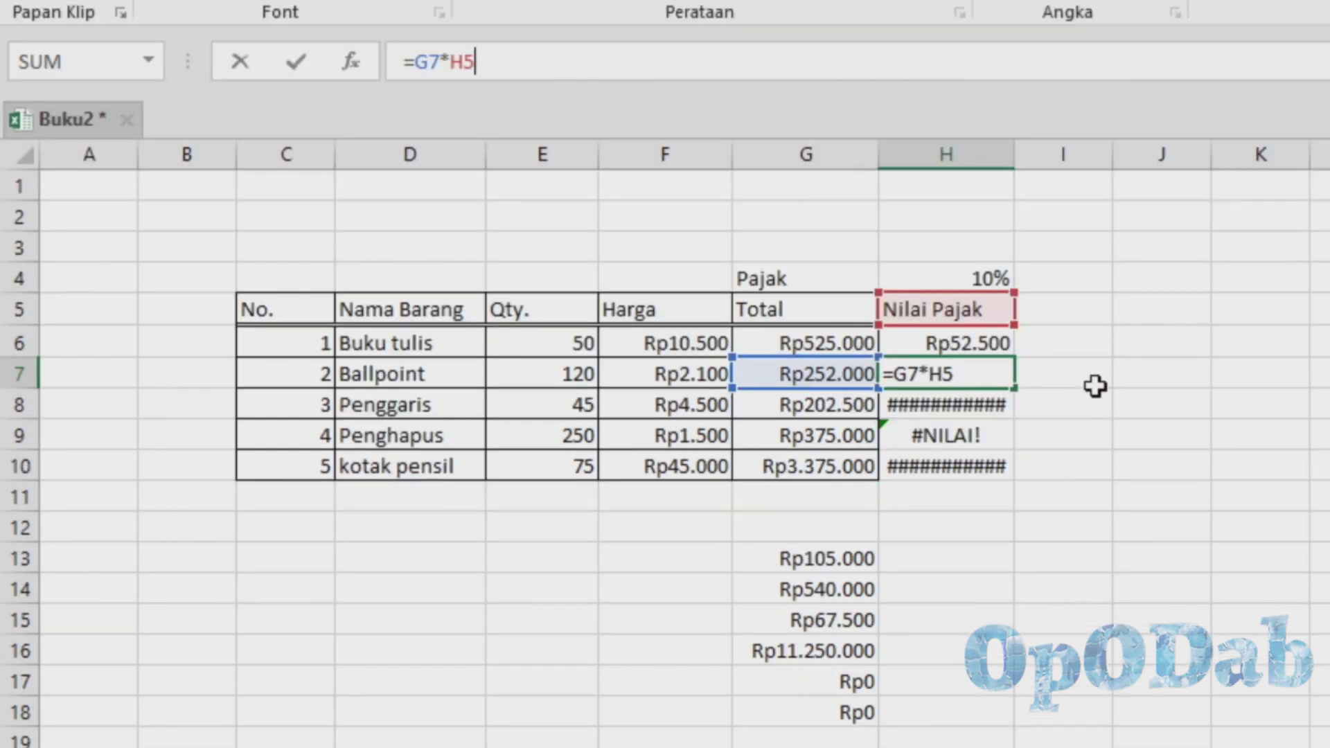
pyautogui.press('Return')
pyautogui.press('Up')
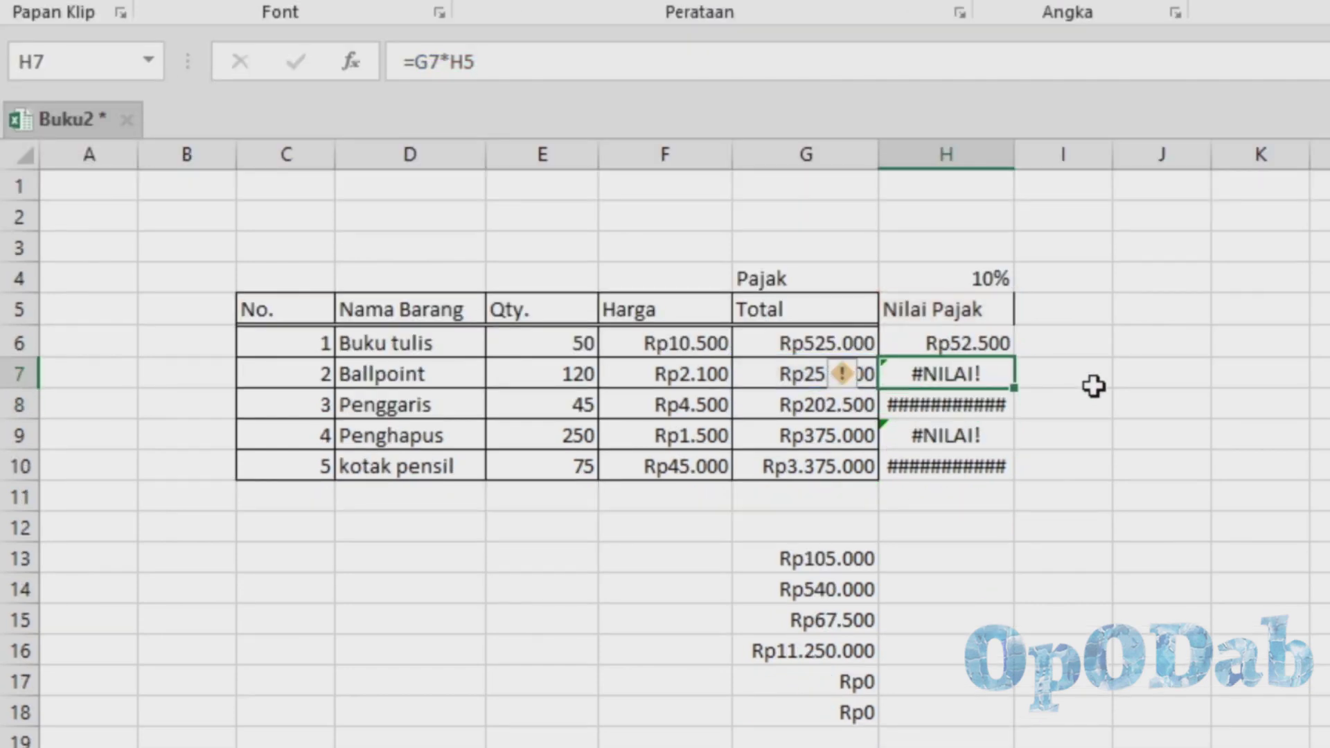
pyautogui.click(994, 344)
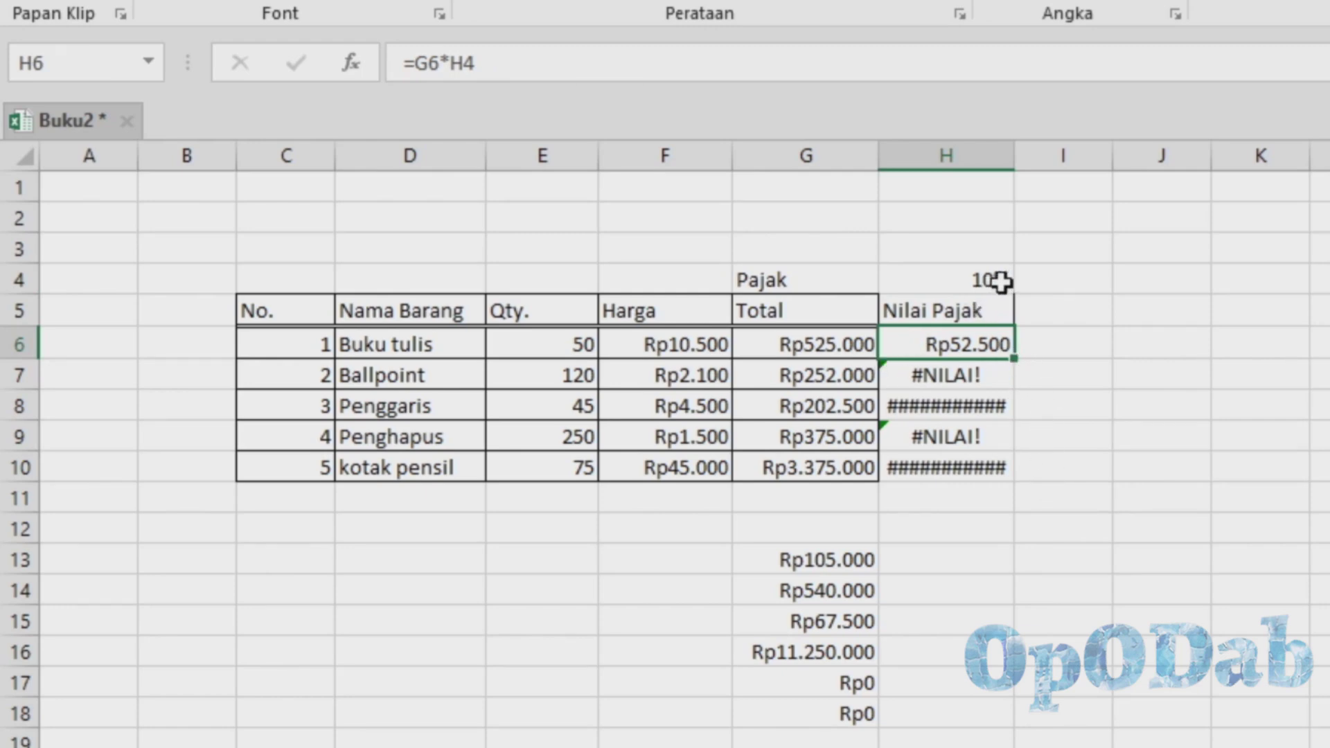
pyautogui.click(844, 381)
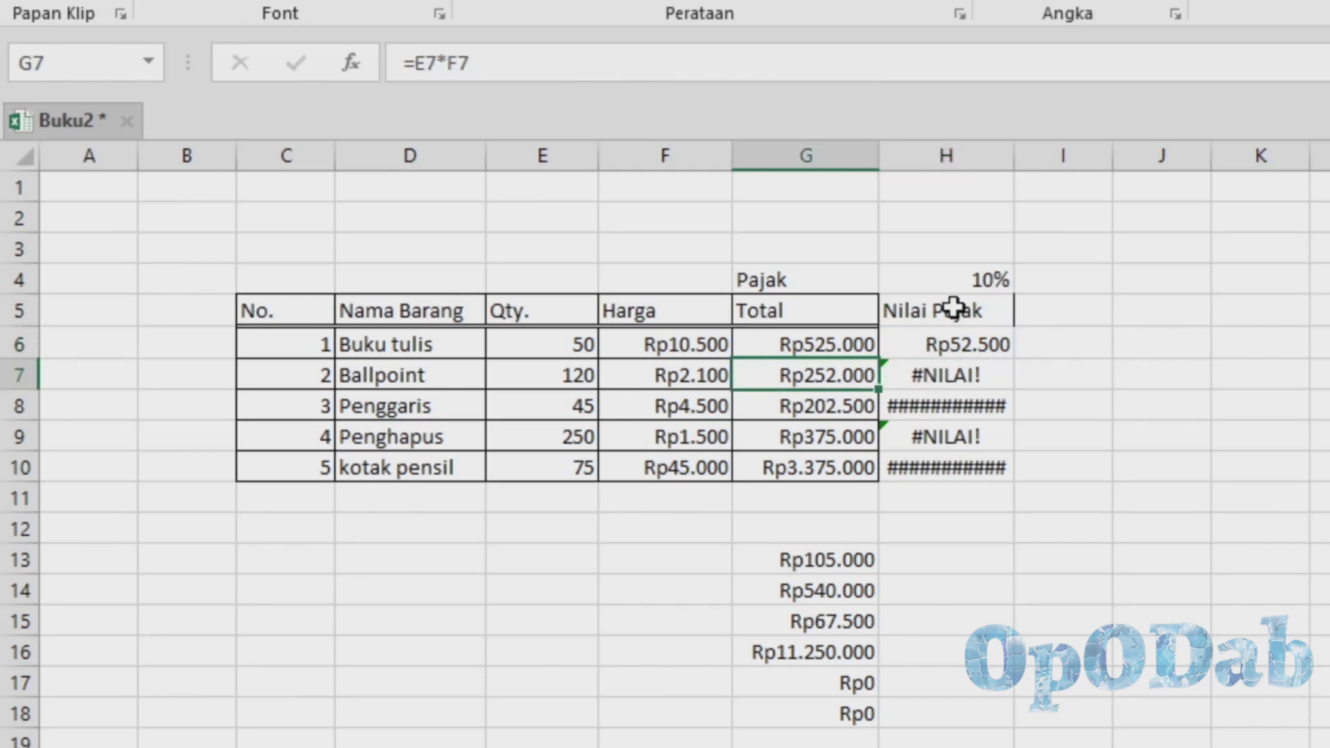
pyautogui.click(1009, 278)
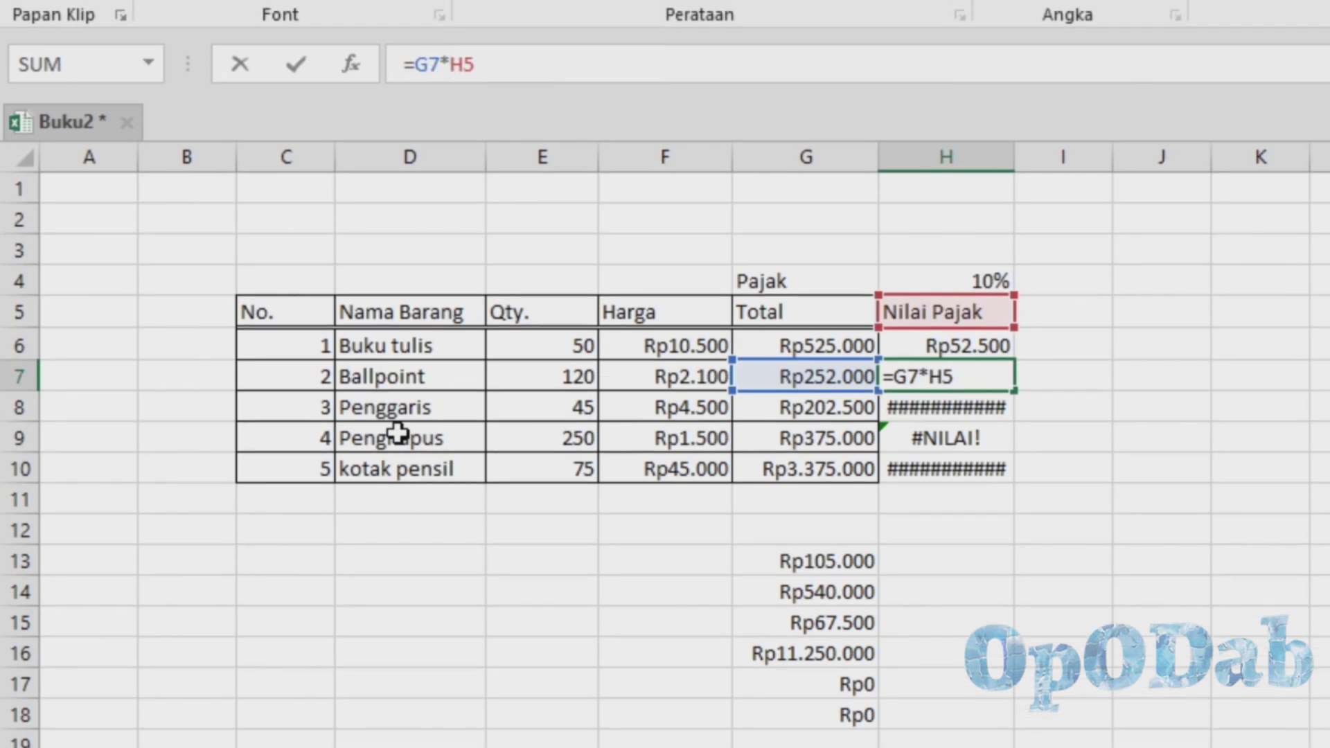
# Change H6 to =G6*$H$4 and refill to H10, giving Rp52.500 through Rp337.500.
pyautogui.write('$')
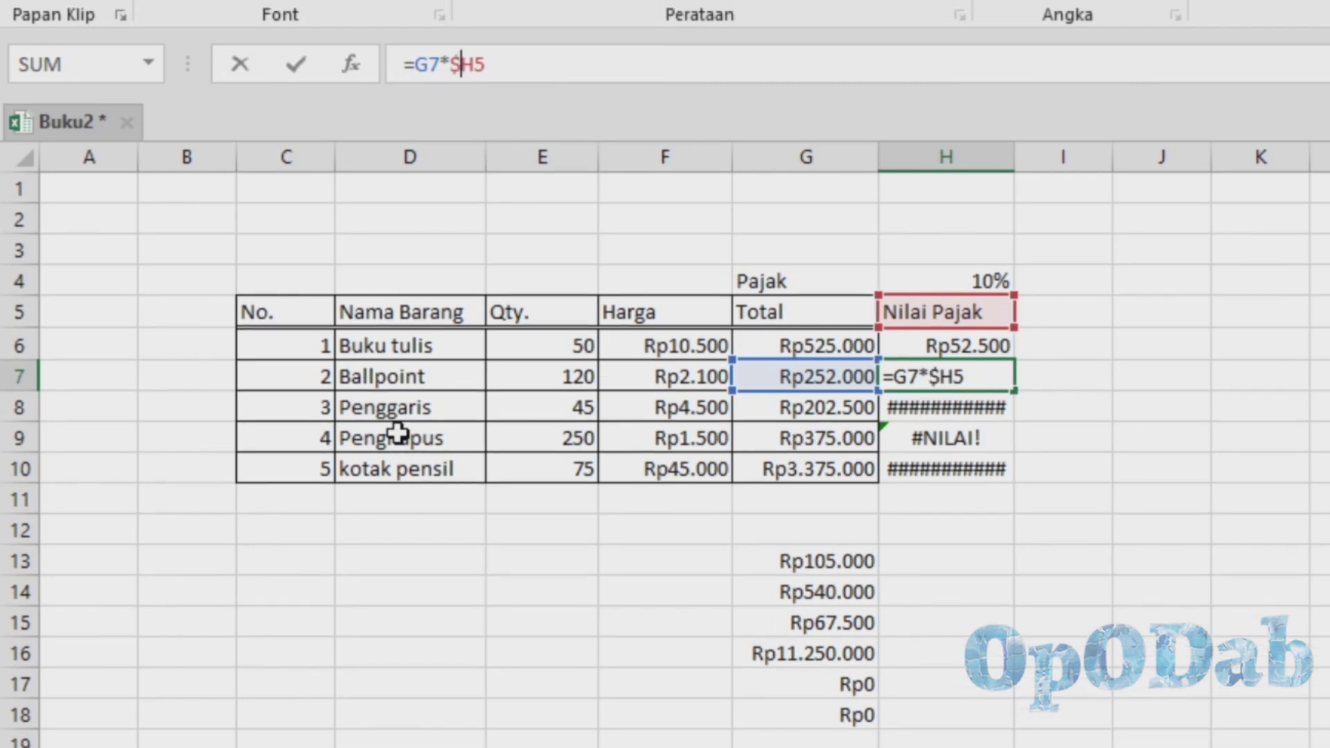
pyautogui.write('$')
pyautogui.hotkey('shift', 'Return')
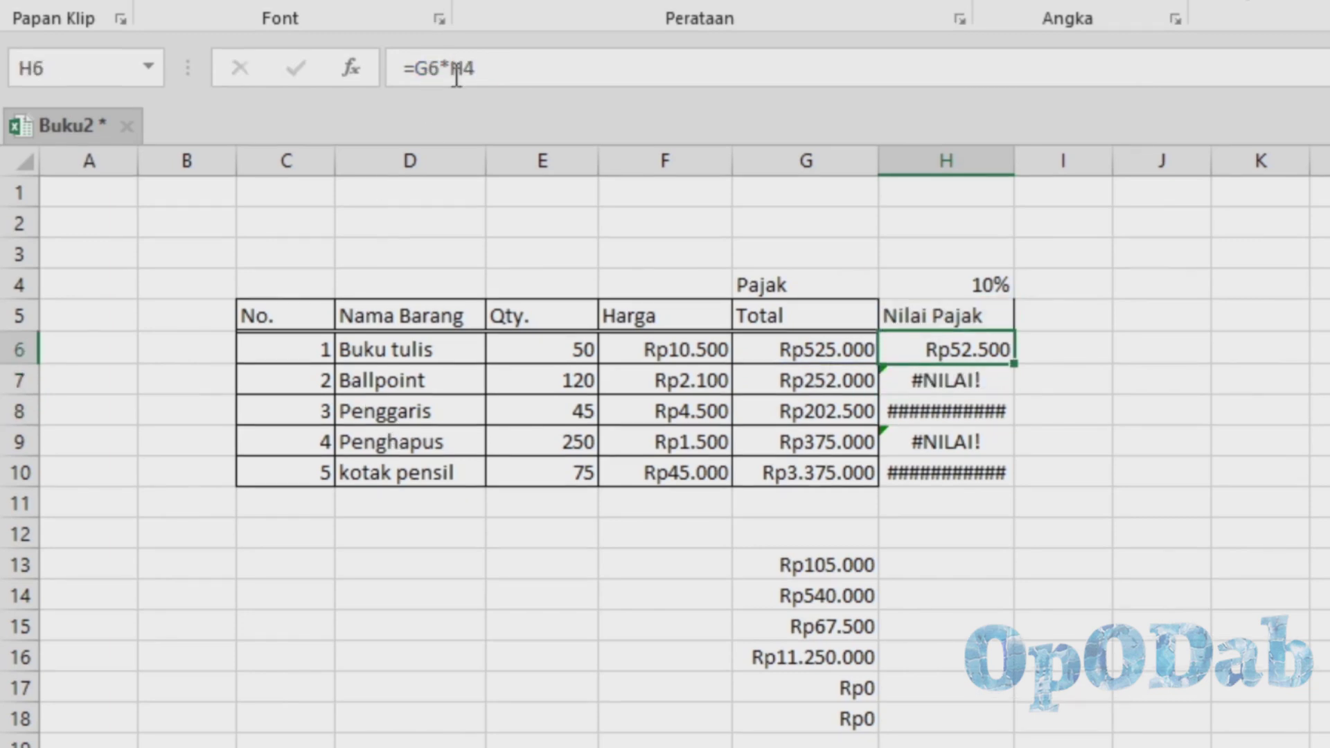
pyautogui.click(452, 72)
pyautogui.write('$H$')
pyautogui.hotkey('ctrl', 'Return')
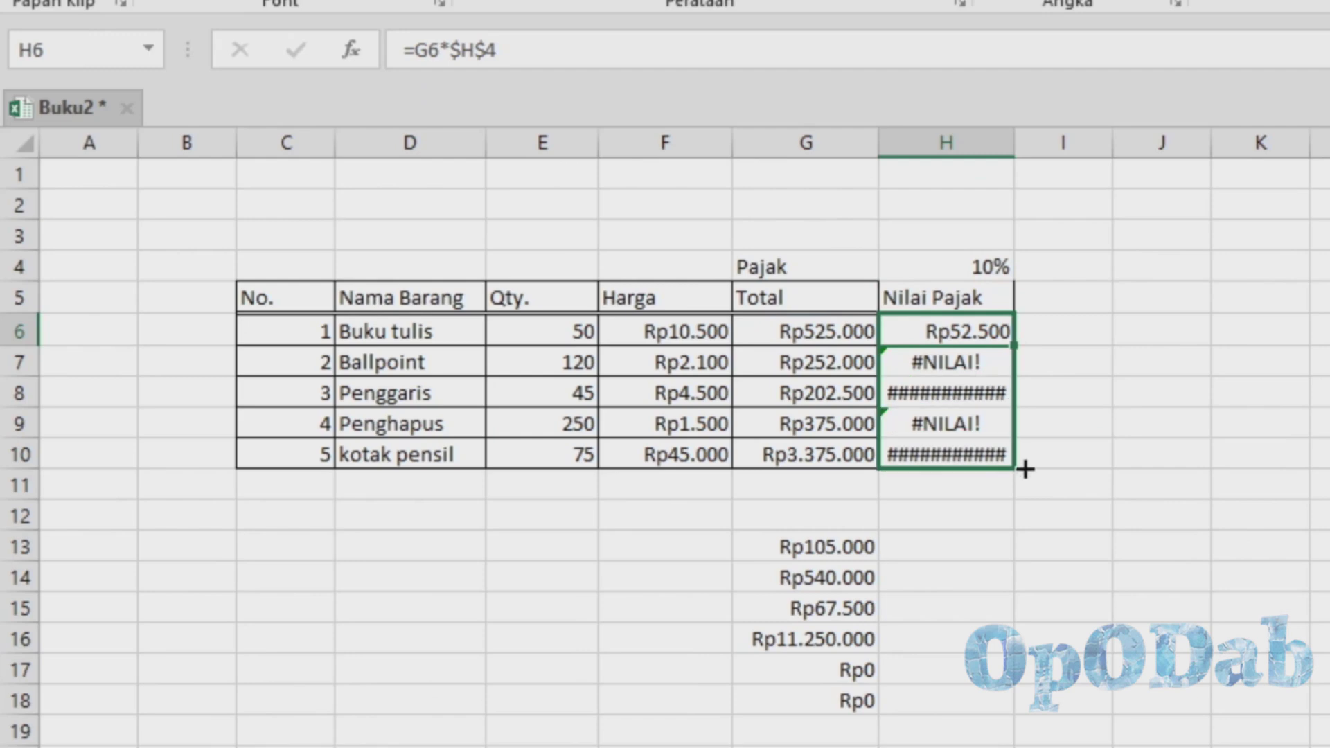
pyautogui.moveTo(1017, 344); pyautogui.dragTo(1020, 463)
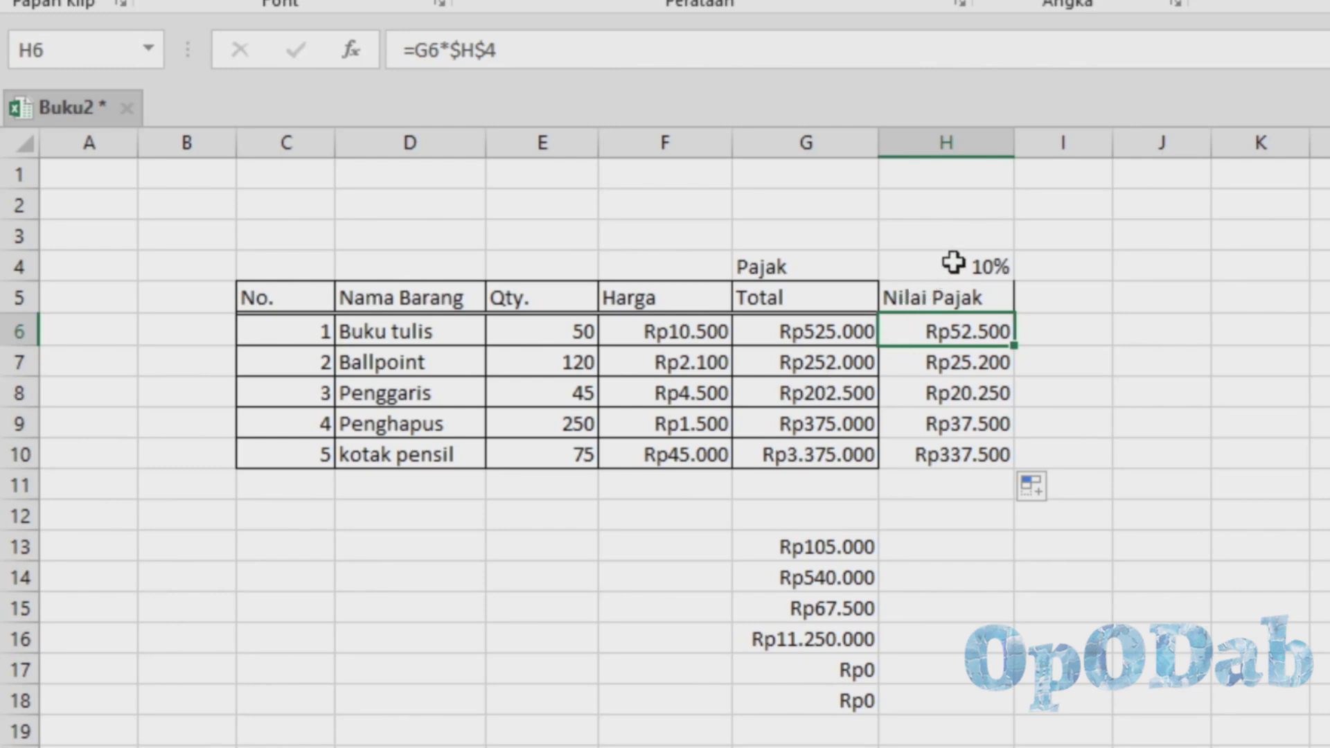
pyautogui.click(942, 362)
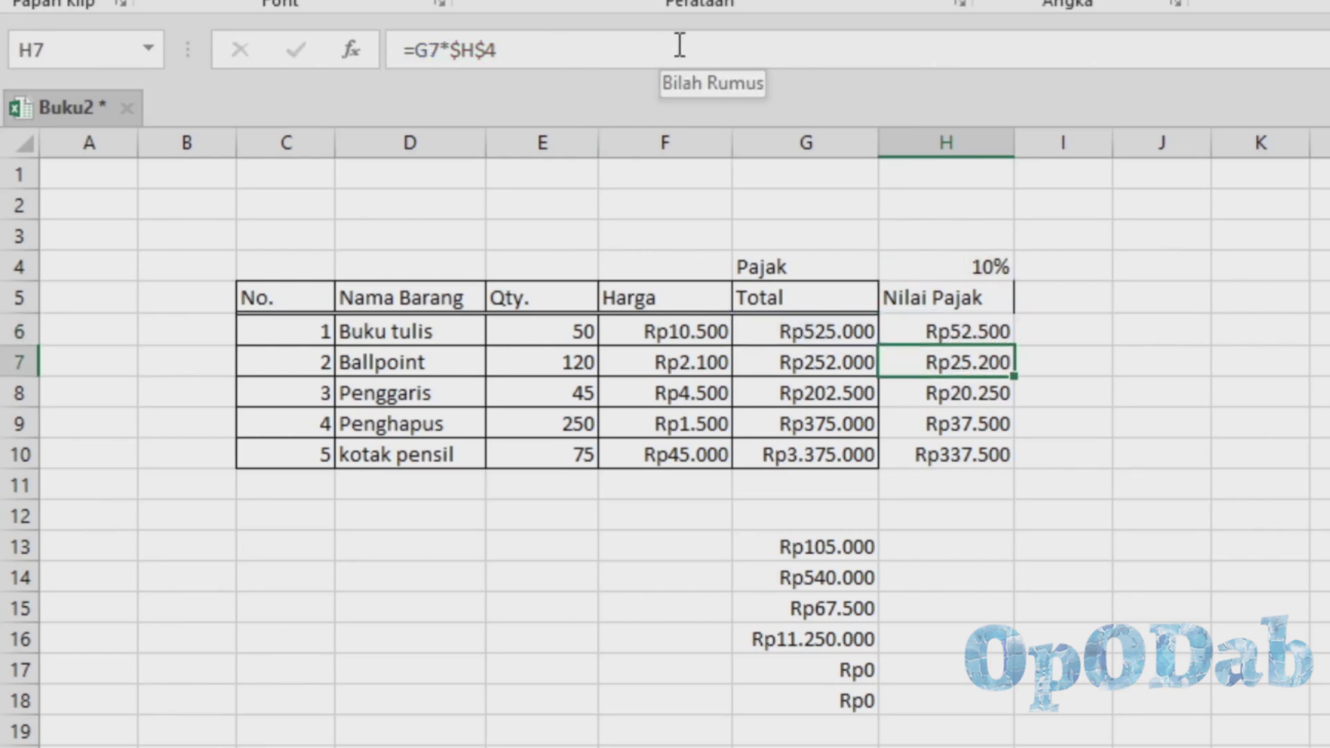
pyautogui.click(1059, 306)
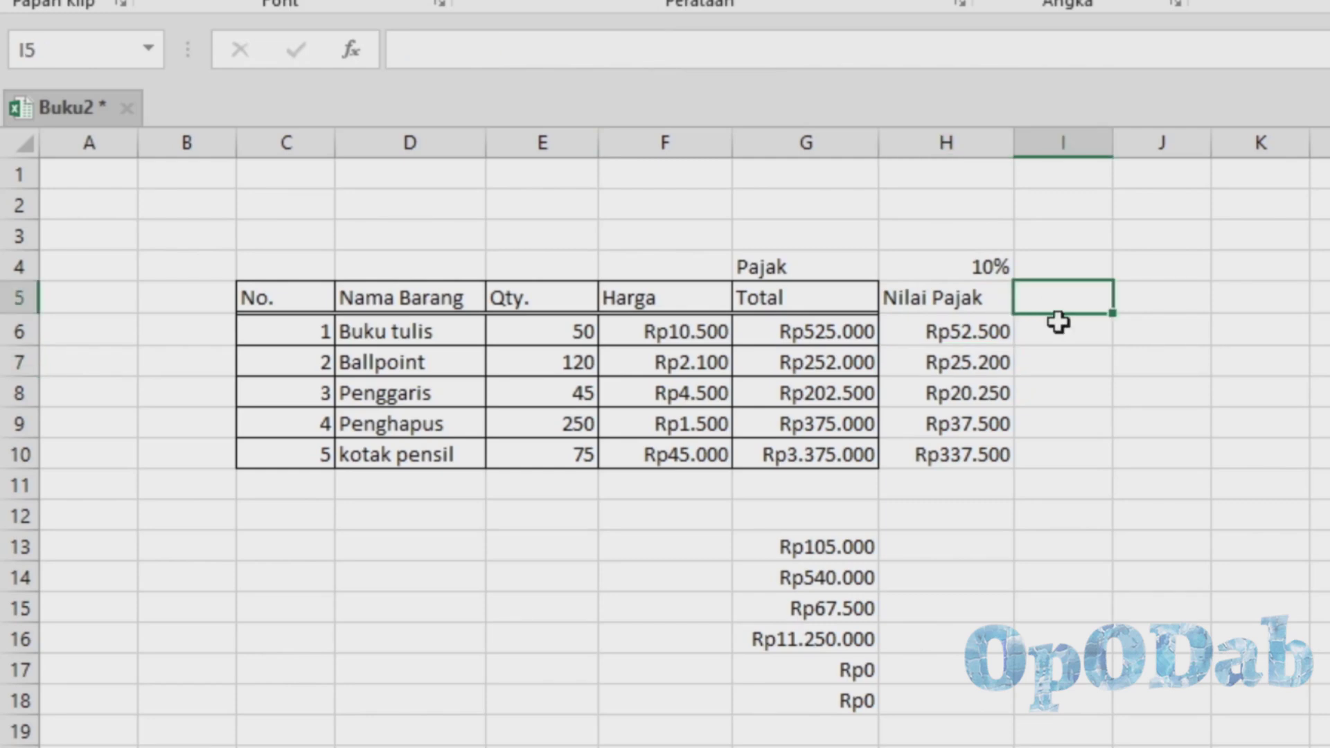
# Add the Harga Total heading in I5 and fill =G6+H6 down I6:I10 (Rp577.500 to Rp3.712.500).
pyautogui.write('Har')
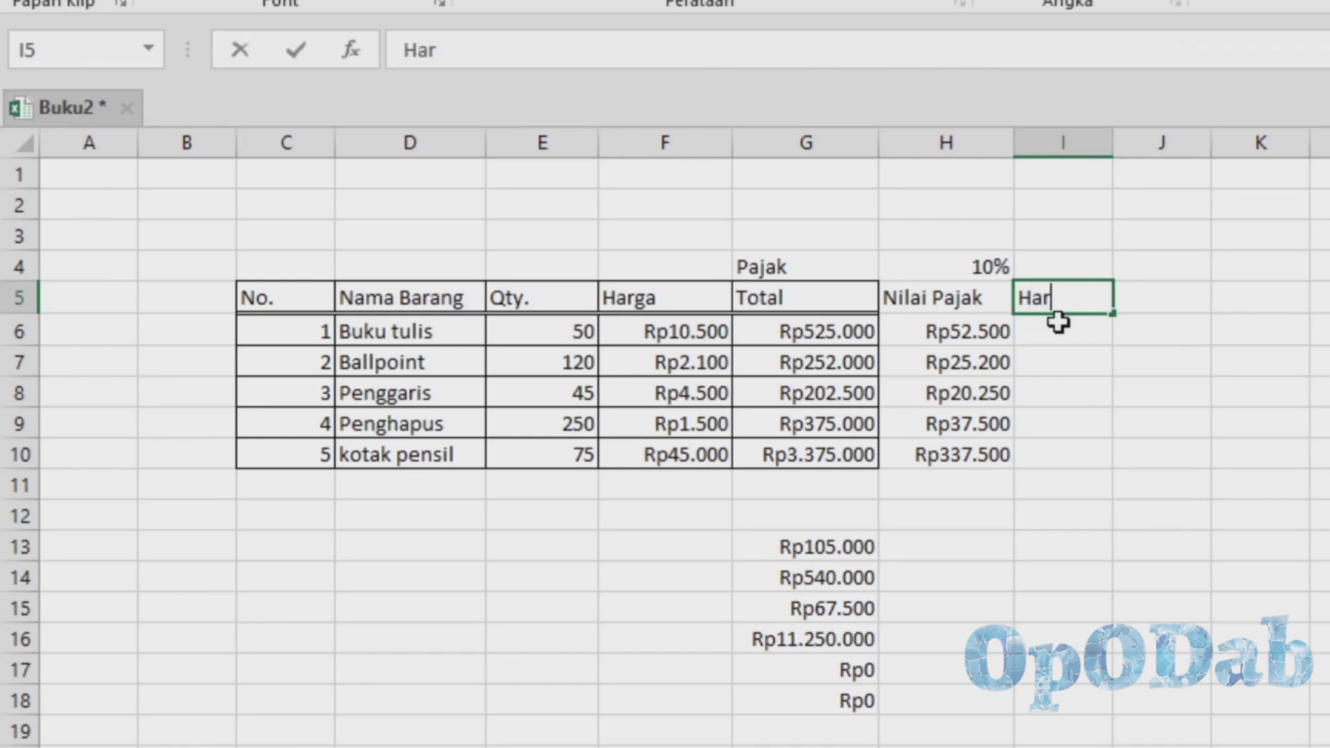
pyautogui.write('ga Total')
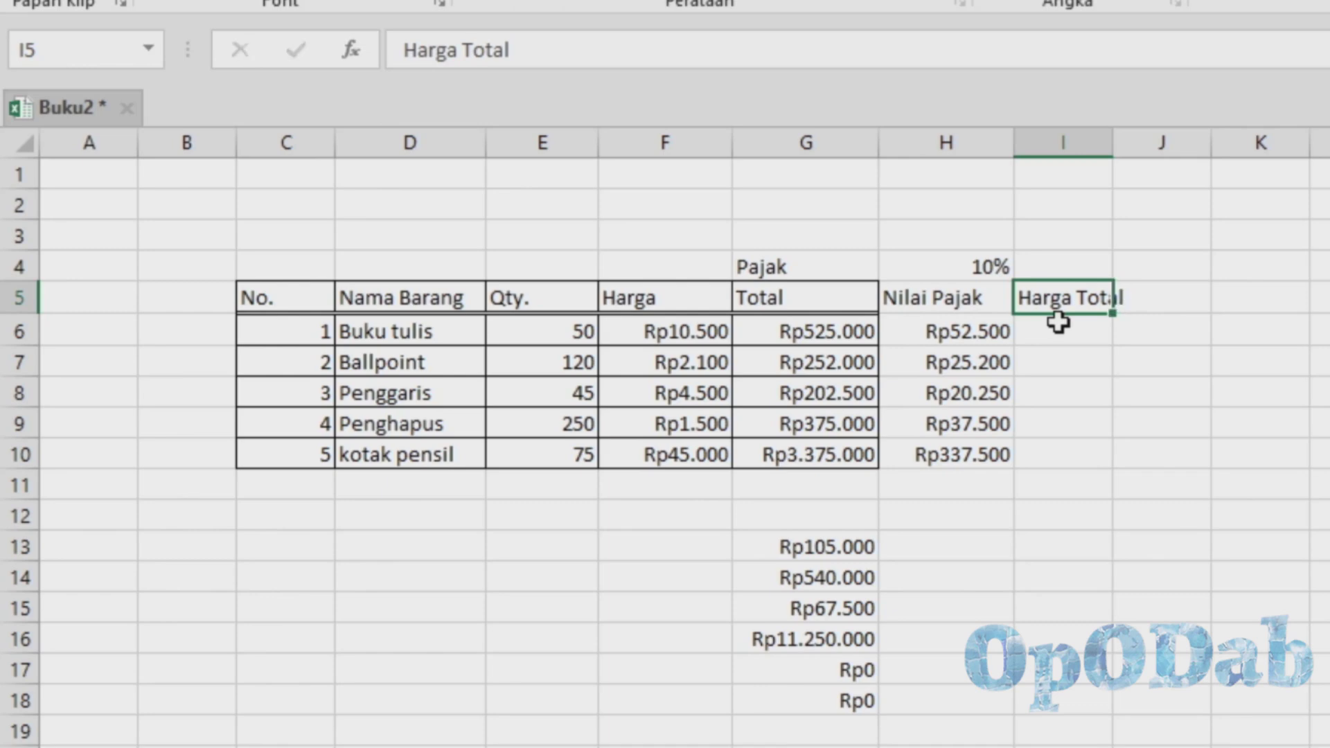
pyautogui.press('Return')
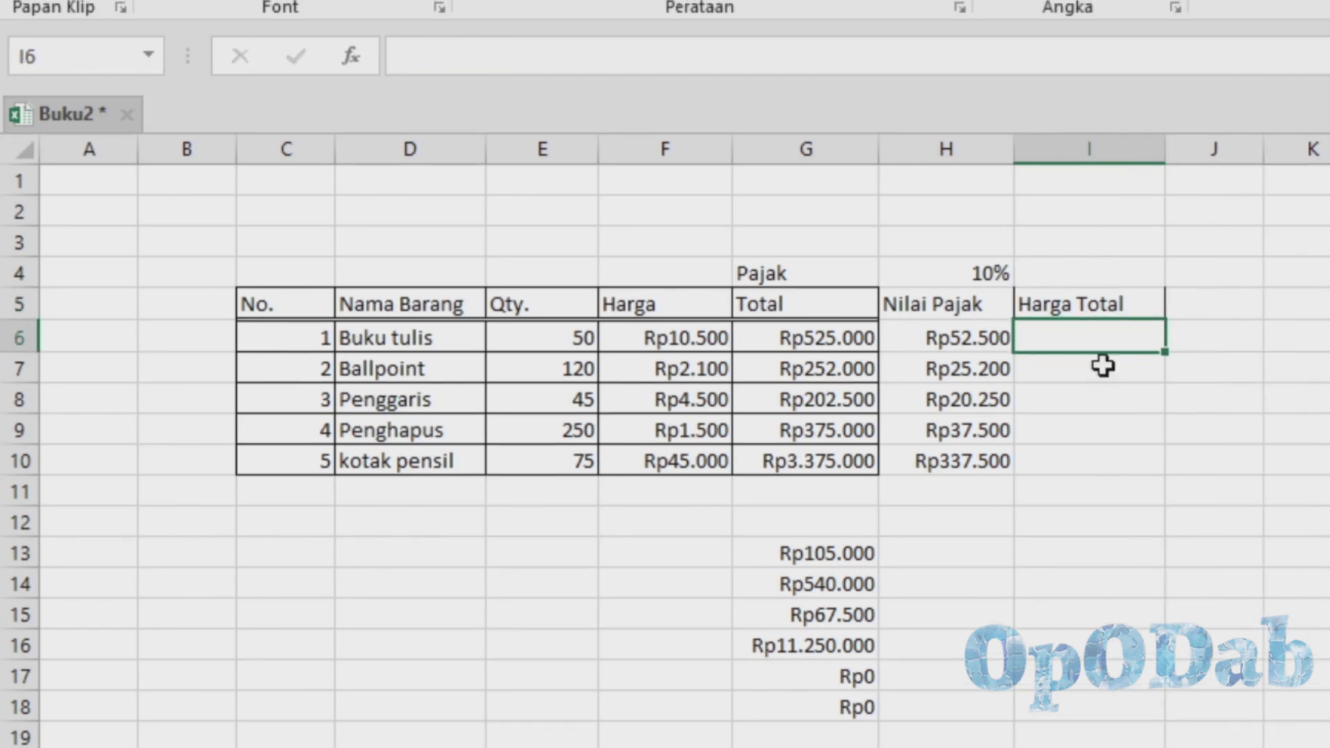
pyautogui.write('=')
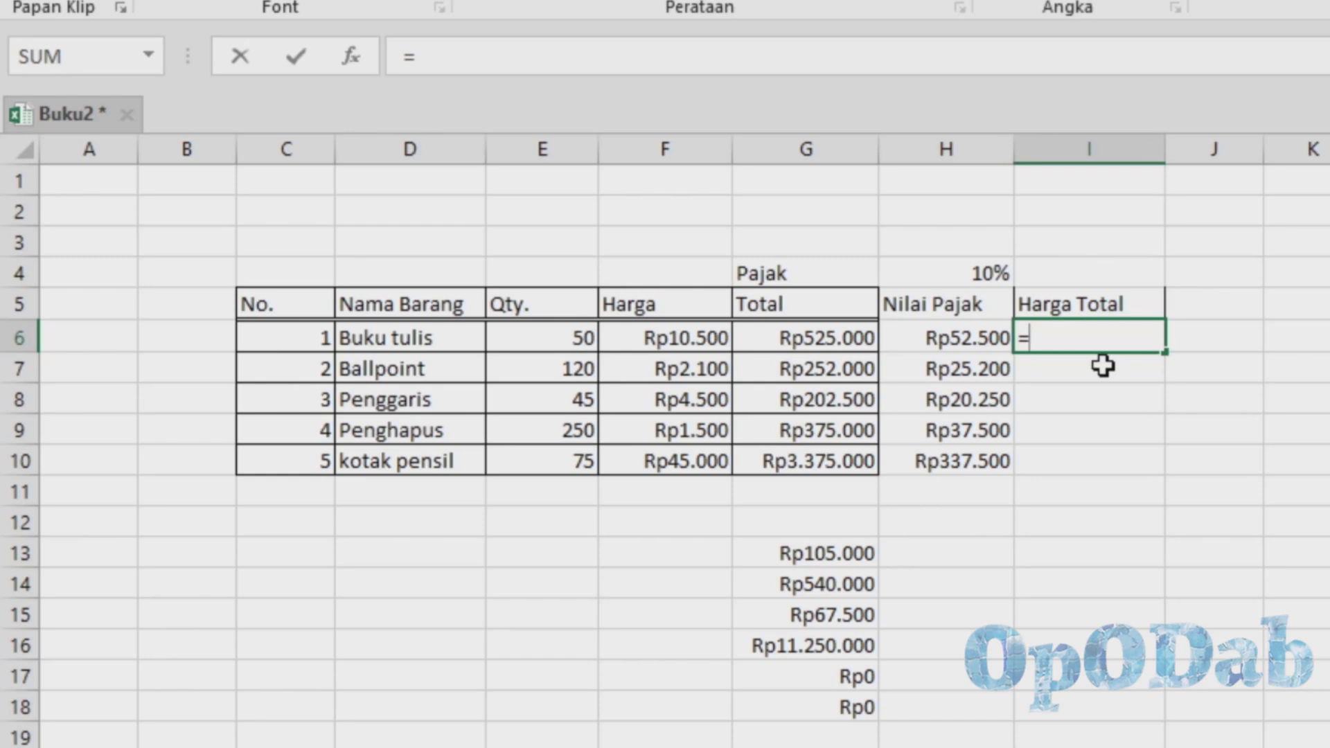
pyautogui.click(755, 340)
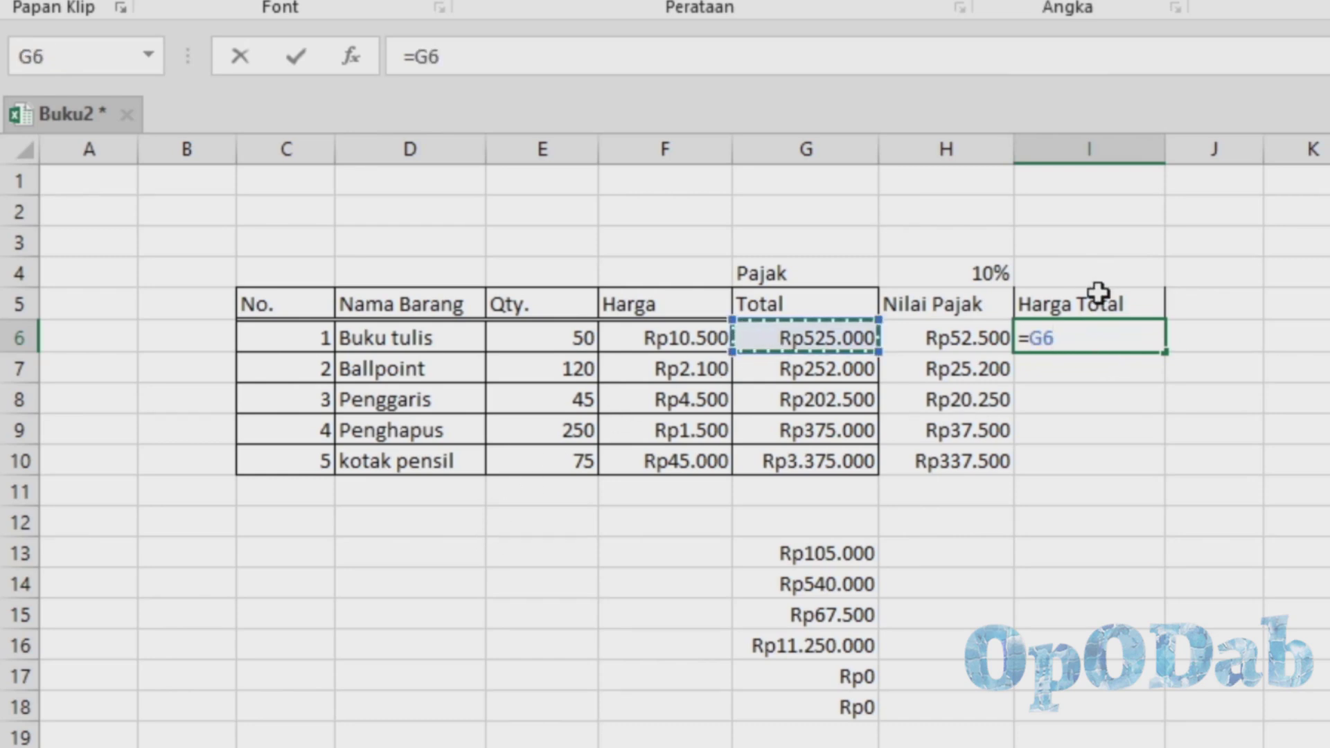
pyautogui.write('+')
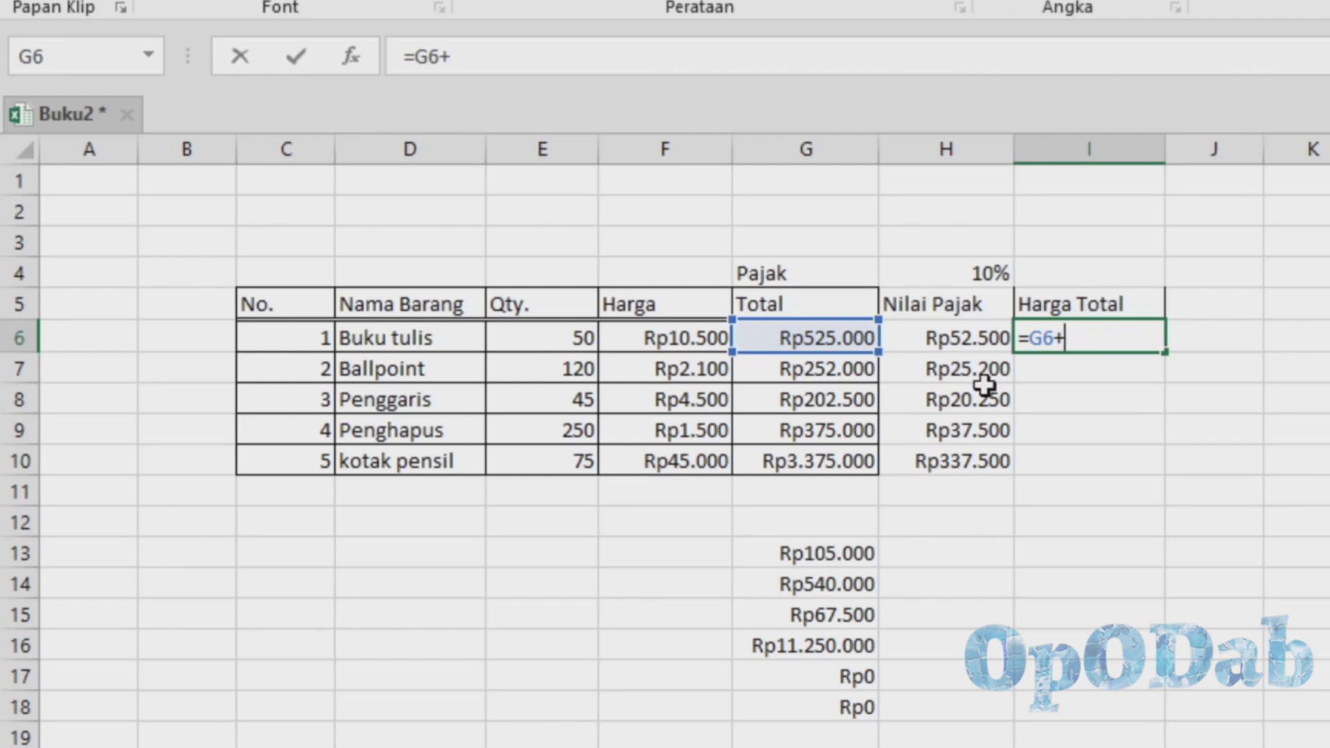
pyautogui.click(974, 338)
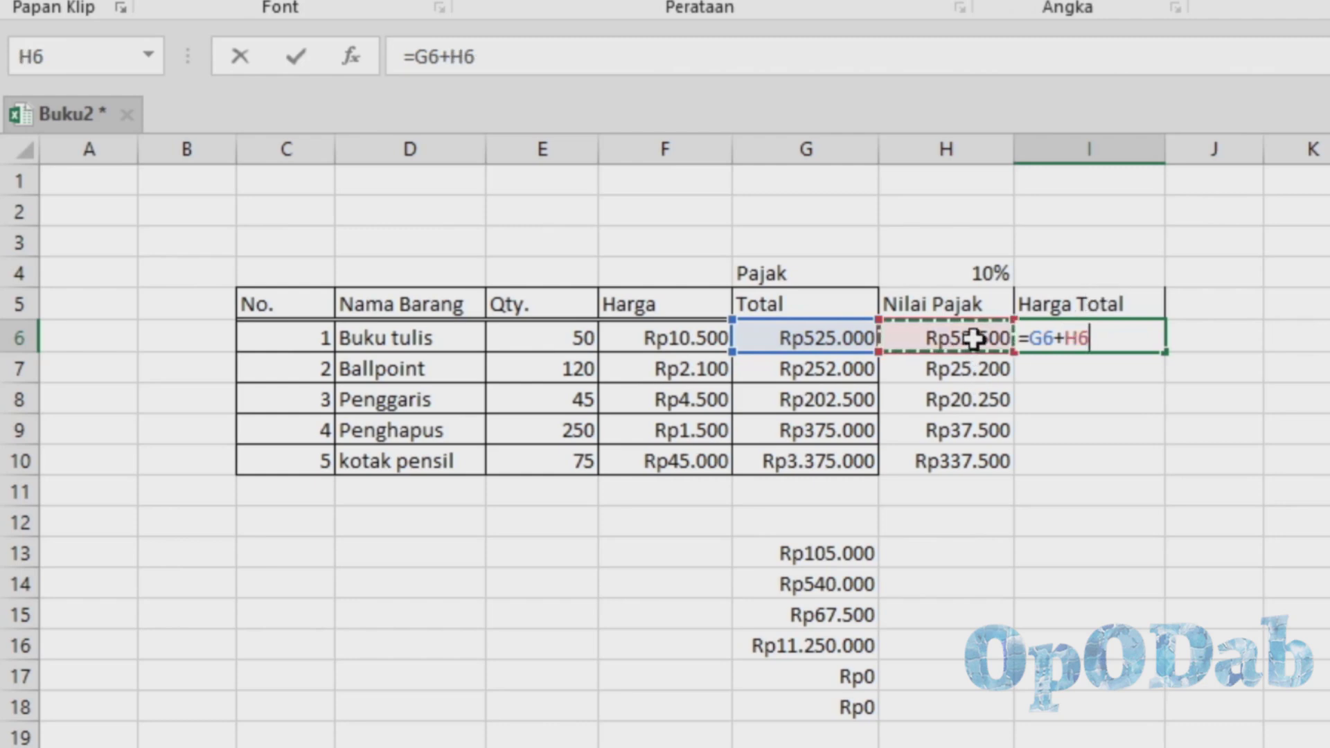
pyautogui.press('Return')
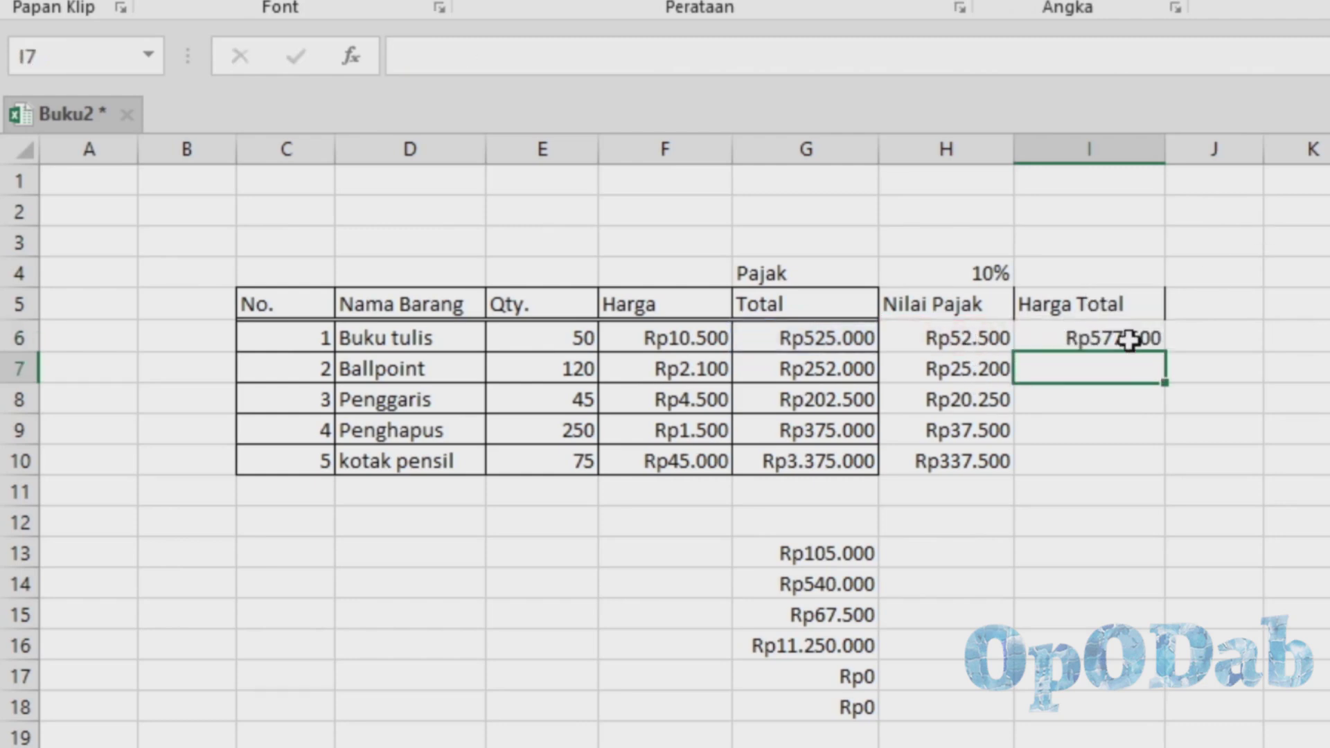
pyautogui.click(1129, 338)
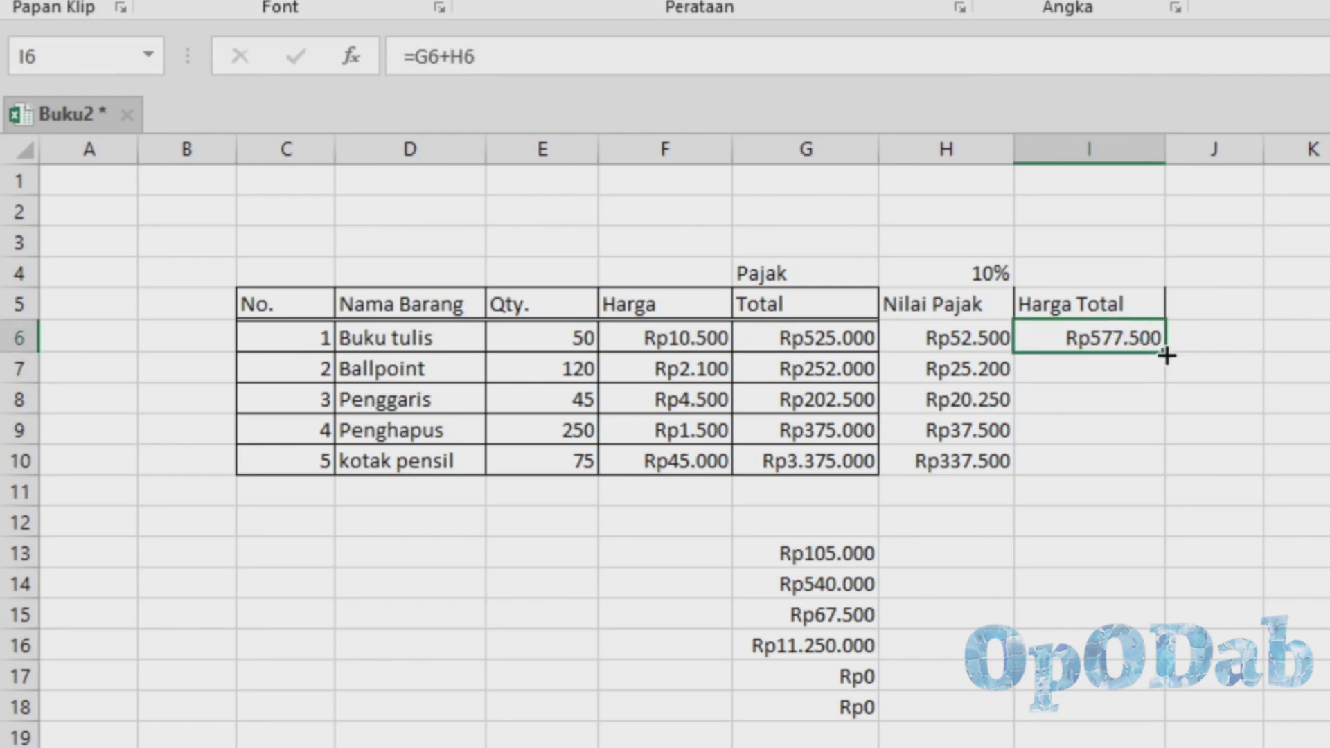
pyautogui.moveTo(1166, 355); pyautogui.dragTo(1143, 471)
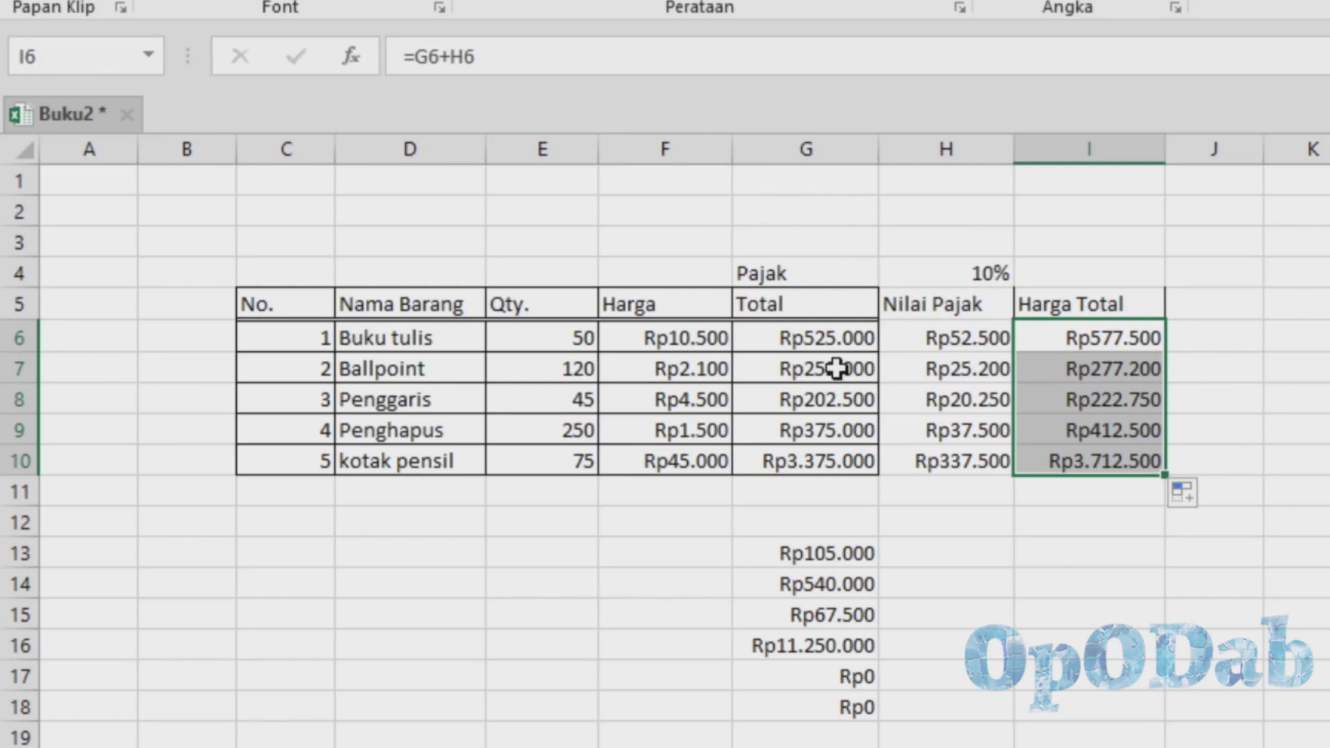
pyautogui.click(1067, 341)
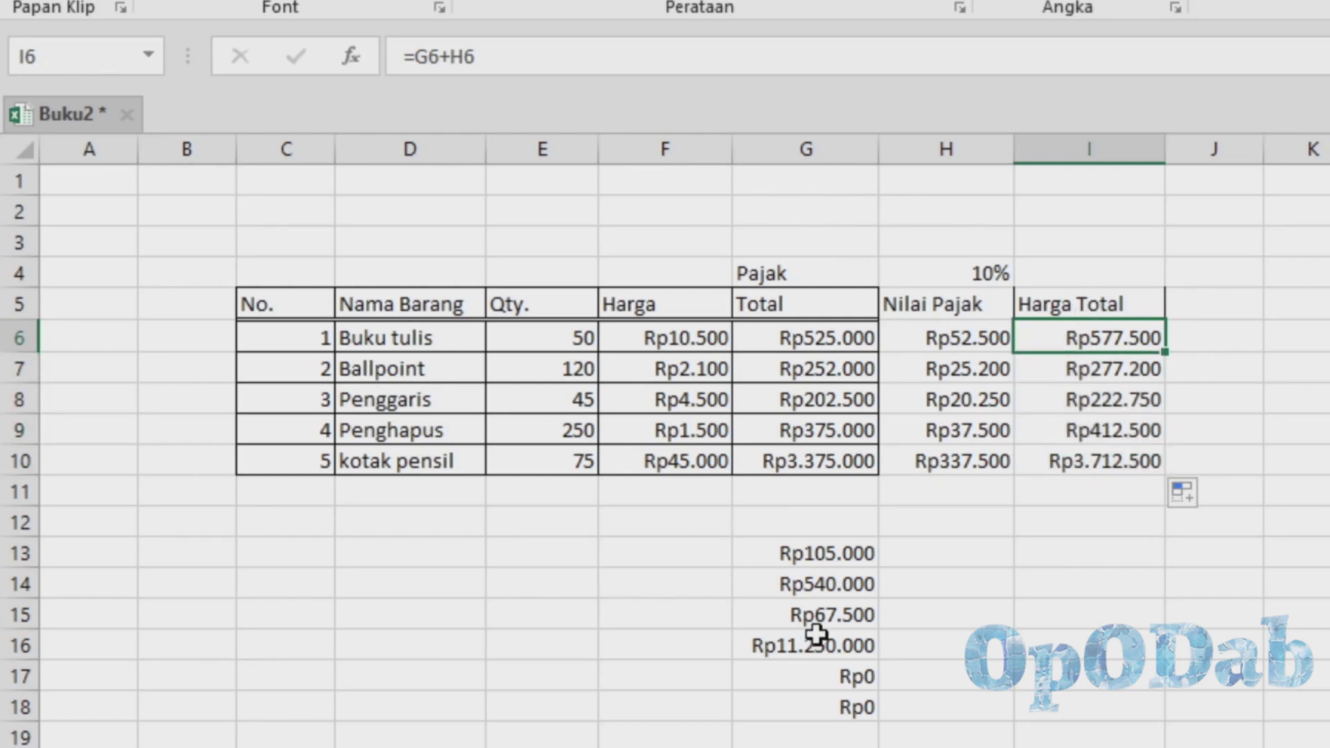
pyautogui.moveTo(900, 341); pyautogui.dragTo(953, 468)
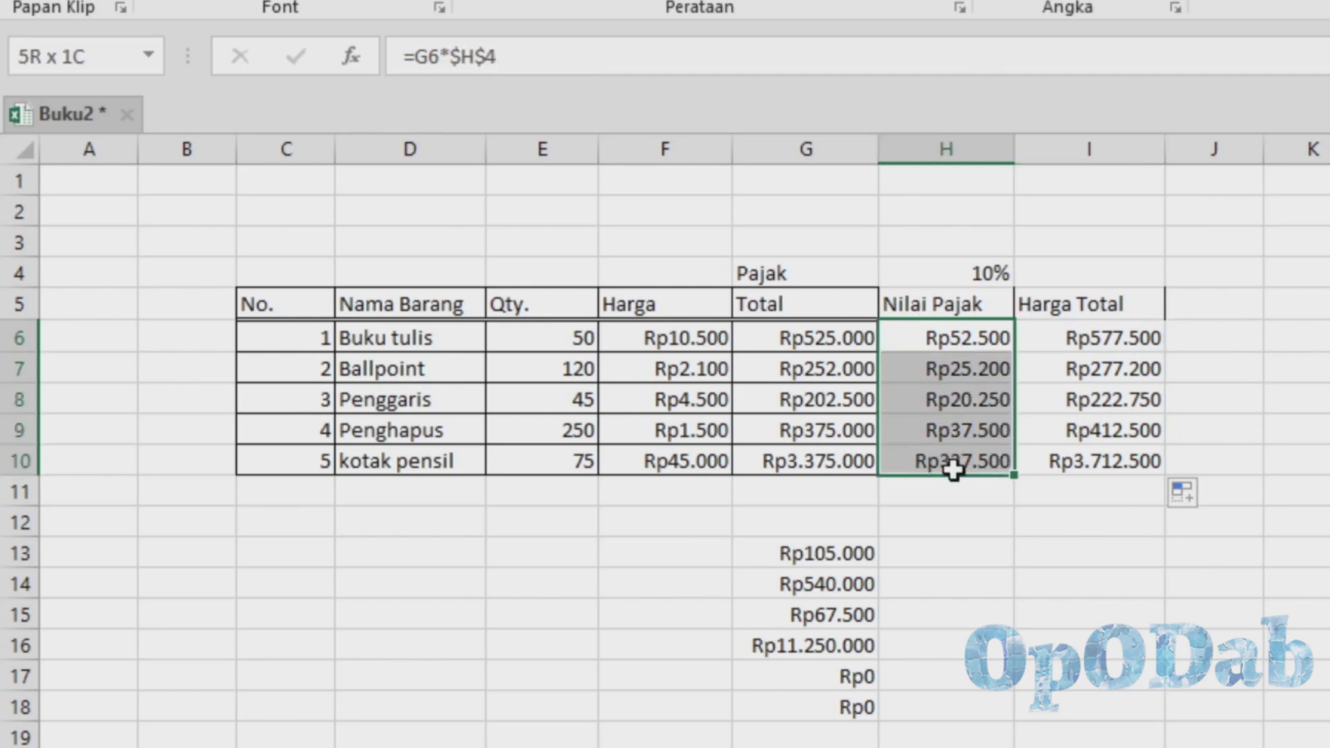